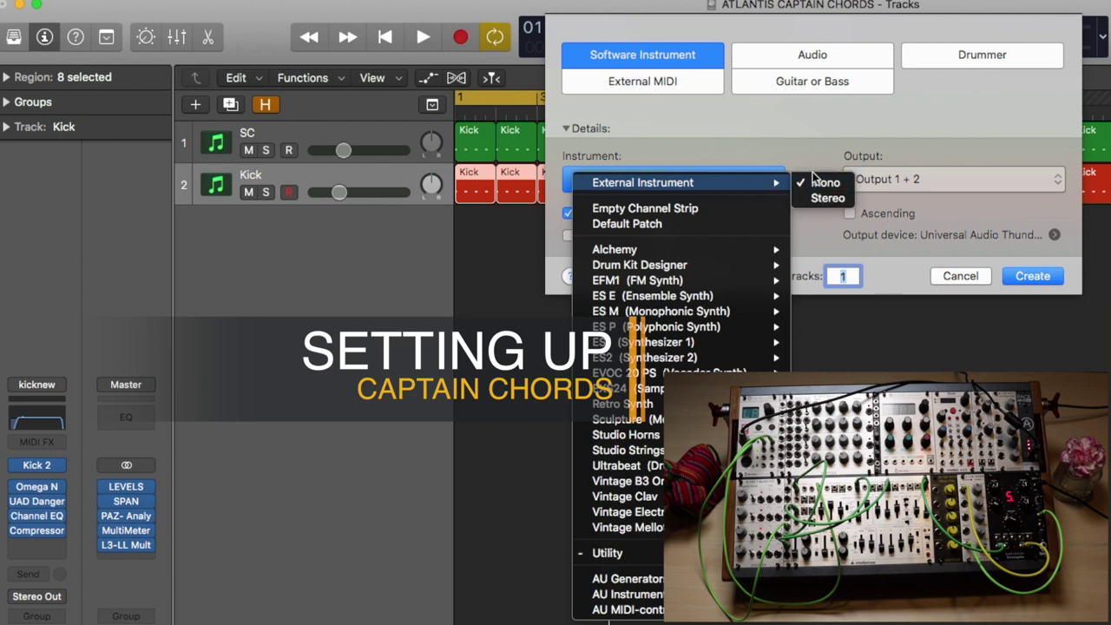
Create one software instrument track using the mono External Instrument.
{"action": "left_click", "coordinate": [820, 183]}
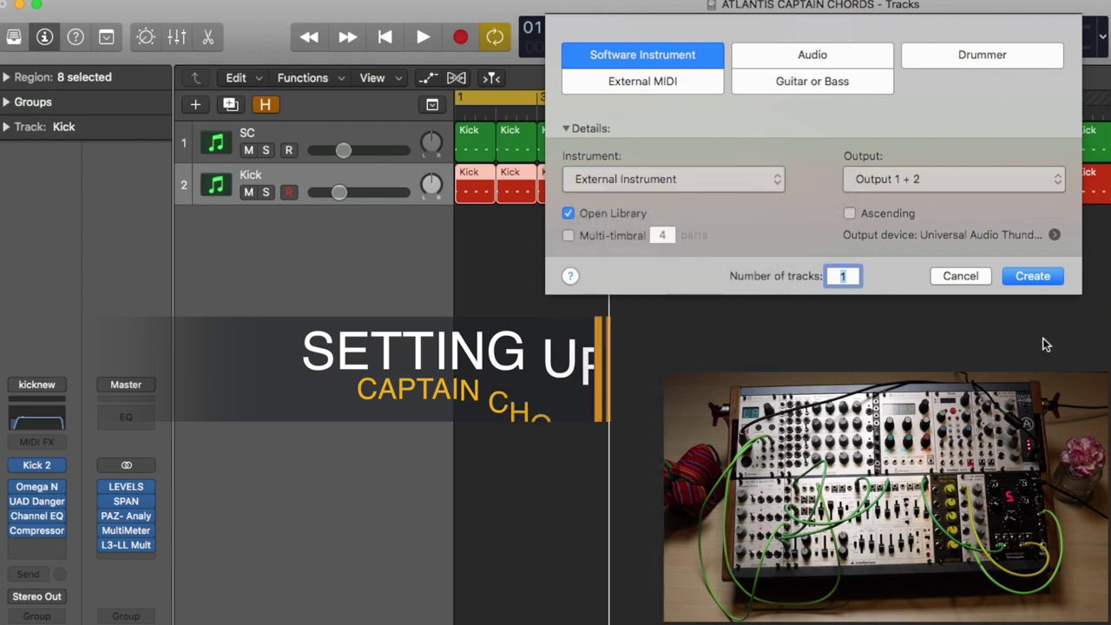
{"action": "left_click", "coordinate": [1033, 272]}
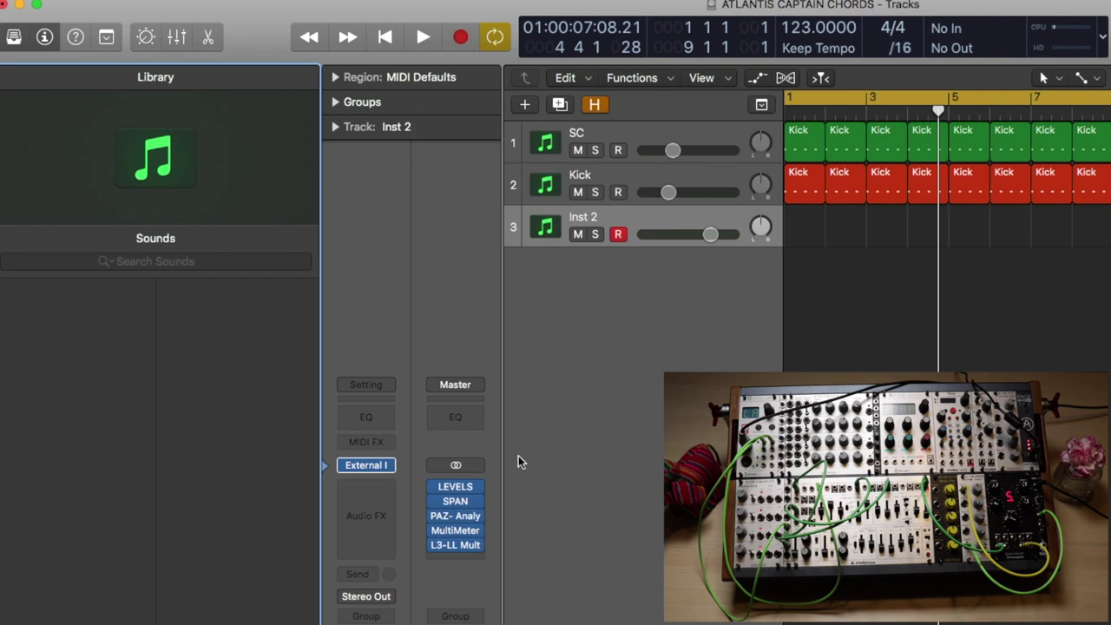
{"action": "mouse_move", "coordinate": [370, 474]}
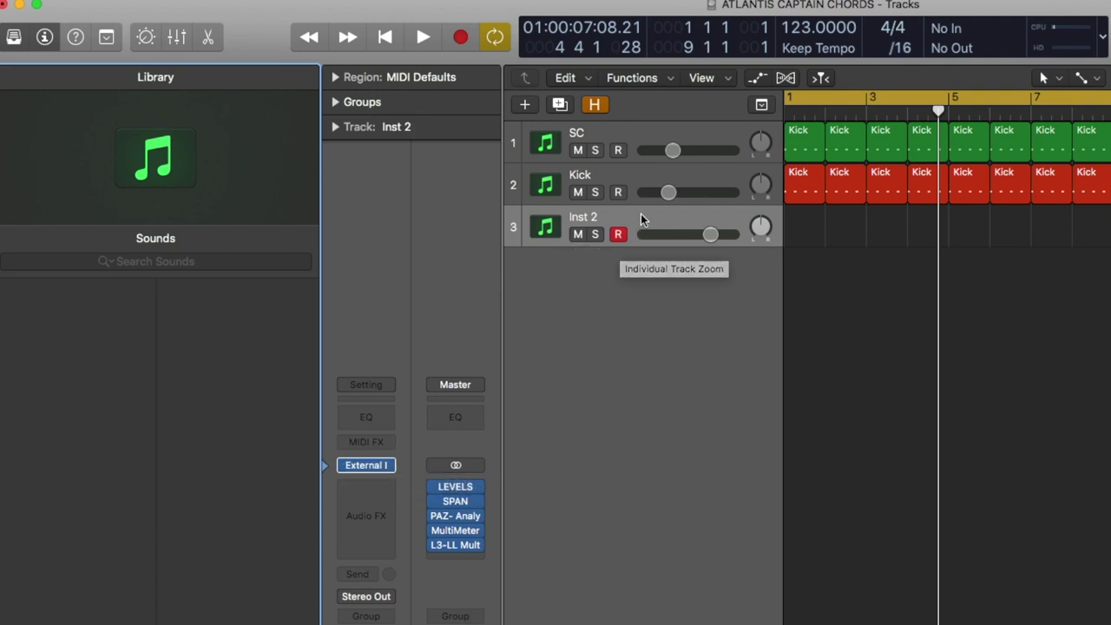
Duplicate the new instrument track and rename the copy as Captain Chords.
{"action": "key", "text": "super+d"}
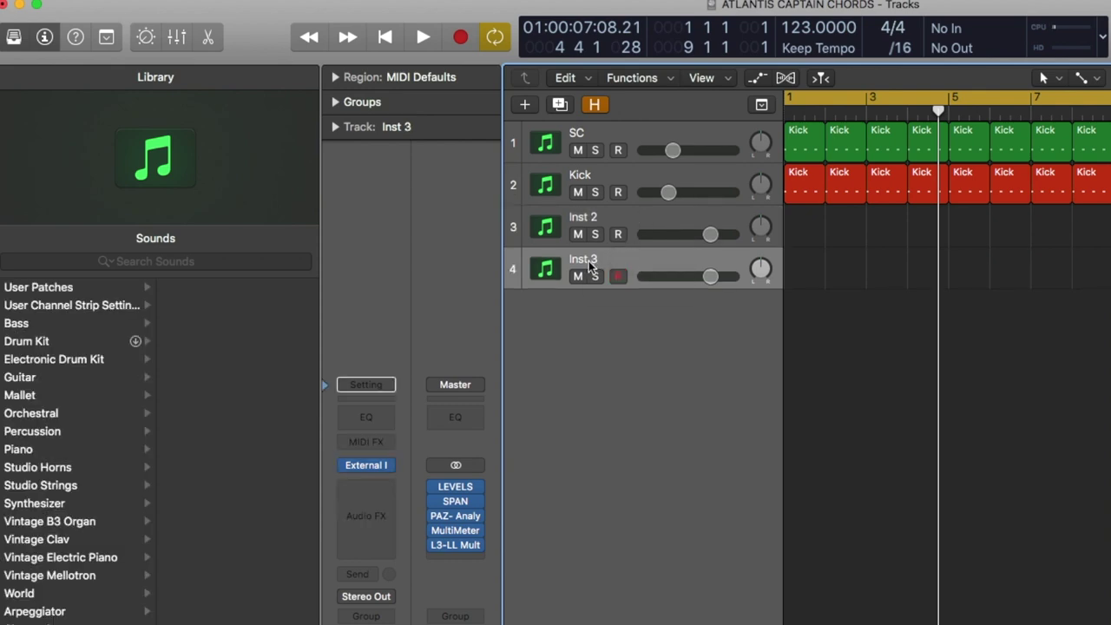
{"action": "double_click", "coordinate": [591, 260]}
{"action": "type", "text": "Captain Chords"}
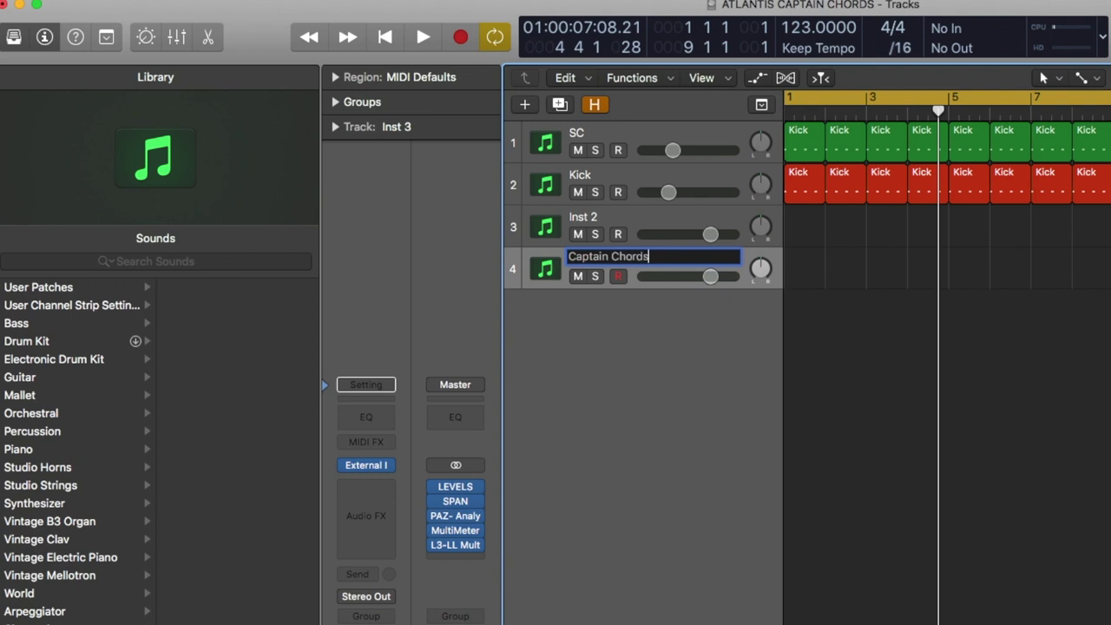
{"action": "key", "text": "Return"}
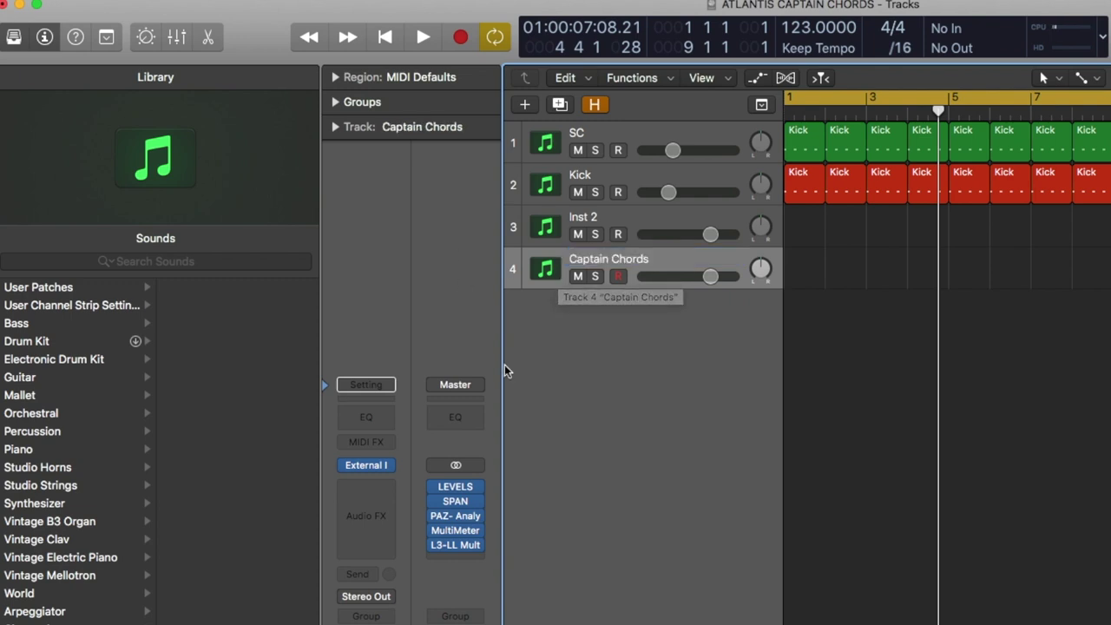
Insert the Mixed In Key Captain Chords plug-in as a MIDI effect on the Captain Chords track.
{"action": "left_click", "coordinate": [396, 441]}
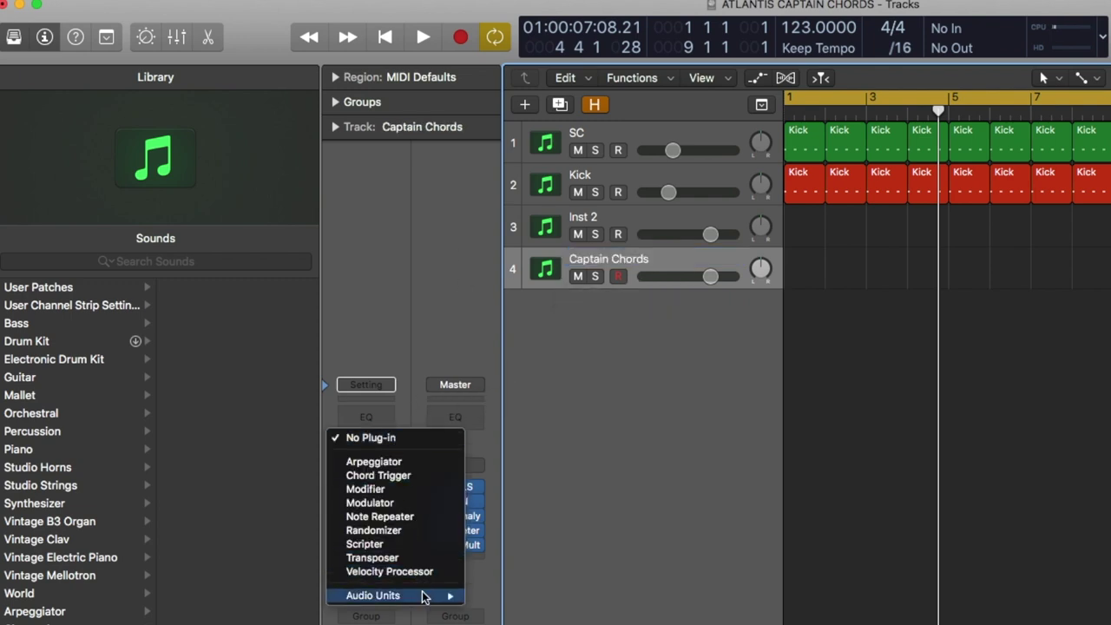
{"action": "mouse_move", "coordinate": [424, 596]}
{"action": "mouse_move", "coordinate": [553, 598]}
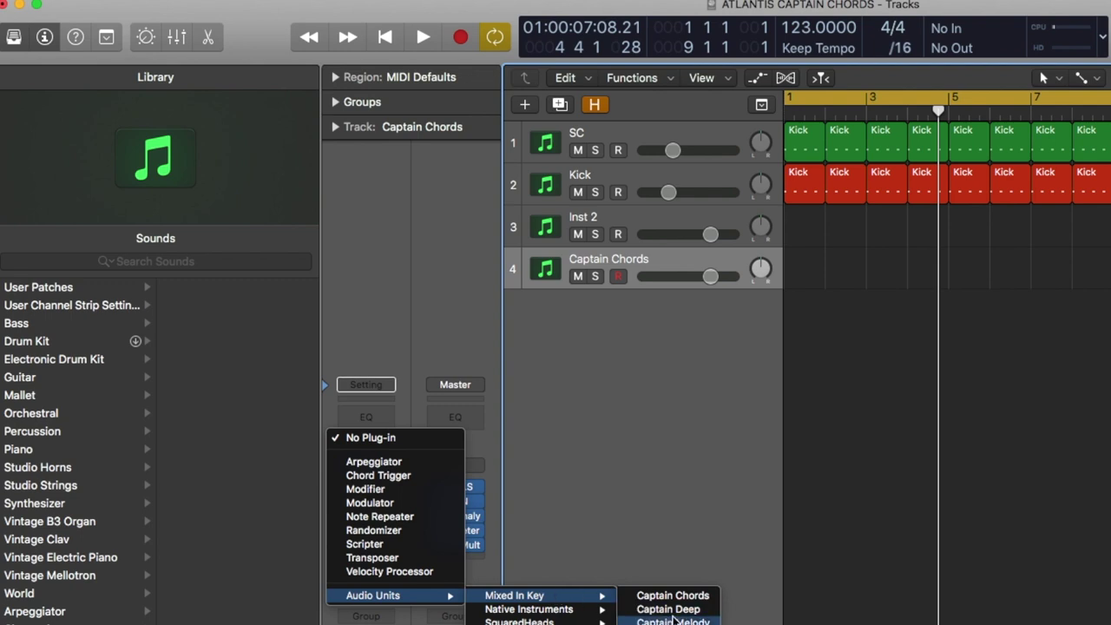
{"action": "left_click", "coordinate": [699, 597]}
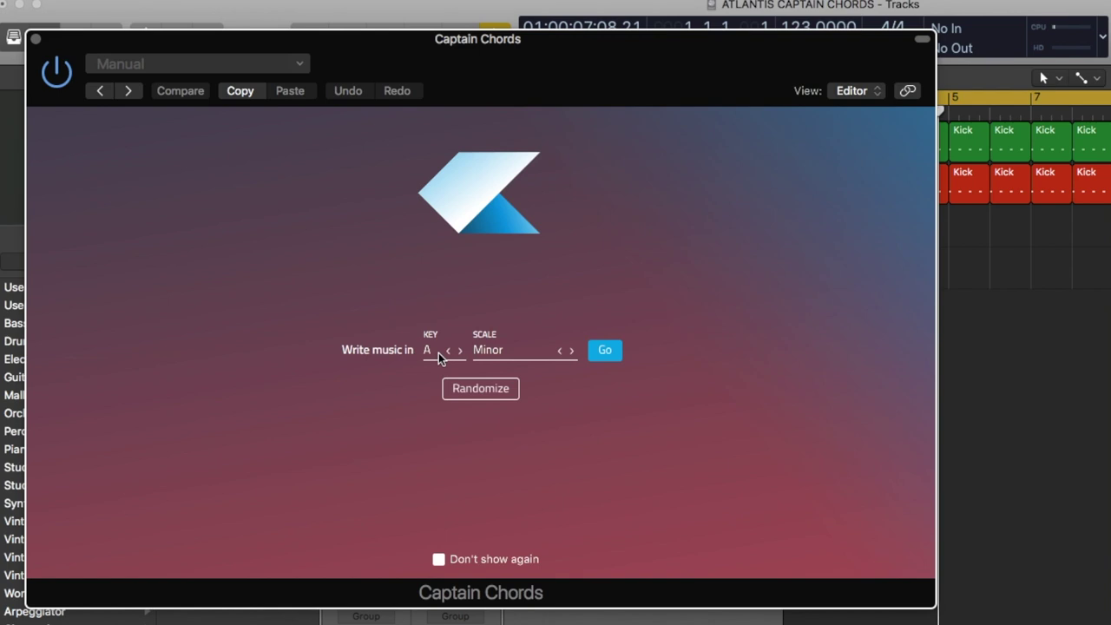
Set the Captain Chords key to G with the Minor scale and start writing.
{"action": "left_click", "coordinate": [439, 352]}
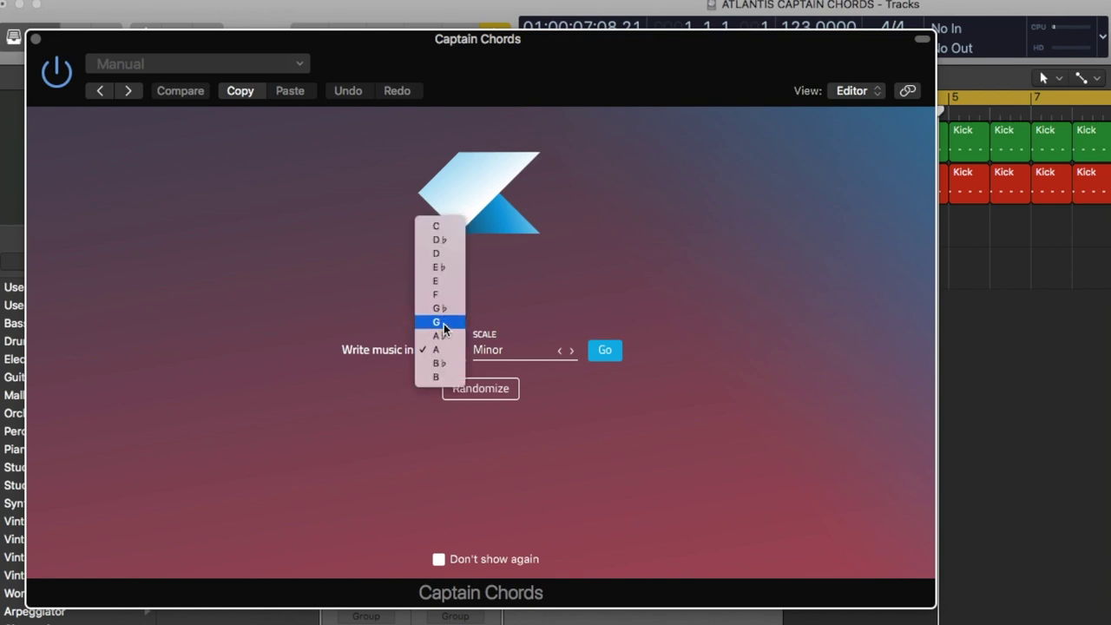
{"action": "left_click", "coordinate": [443, 324]}
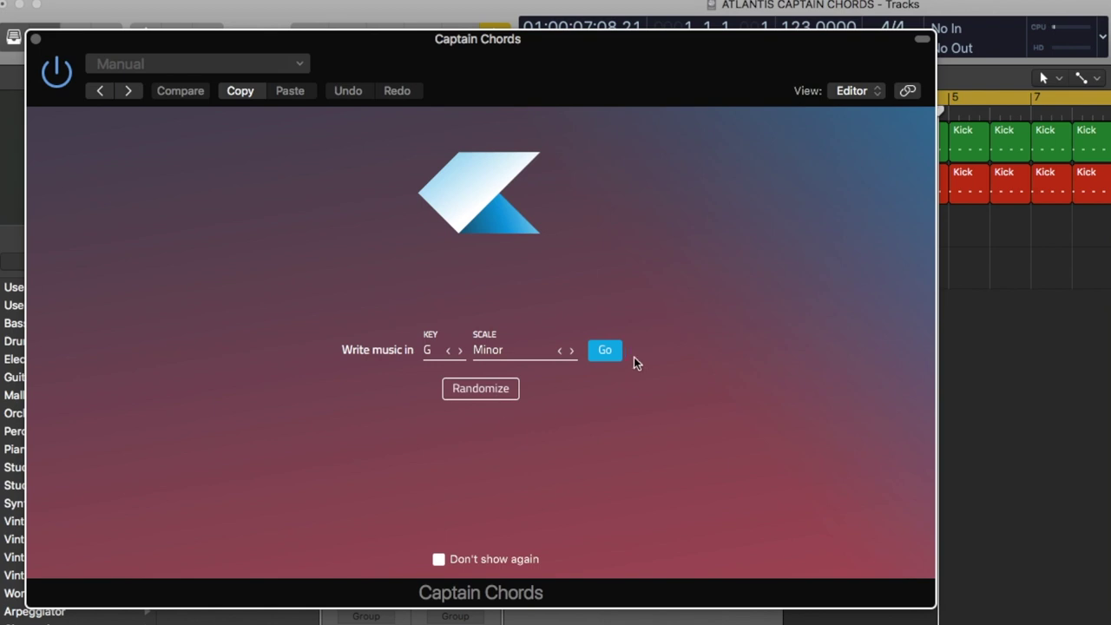
{"action": "left_click", "coordinate": [606, 353]}
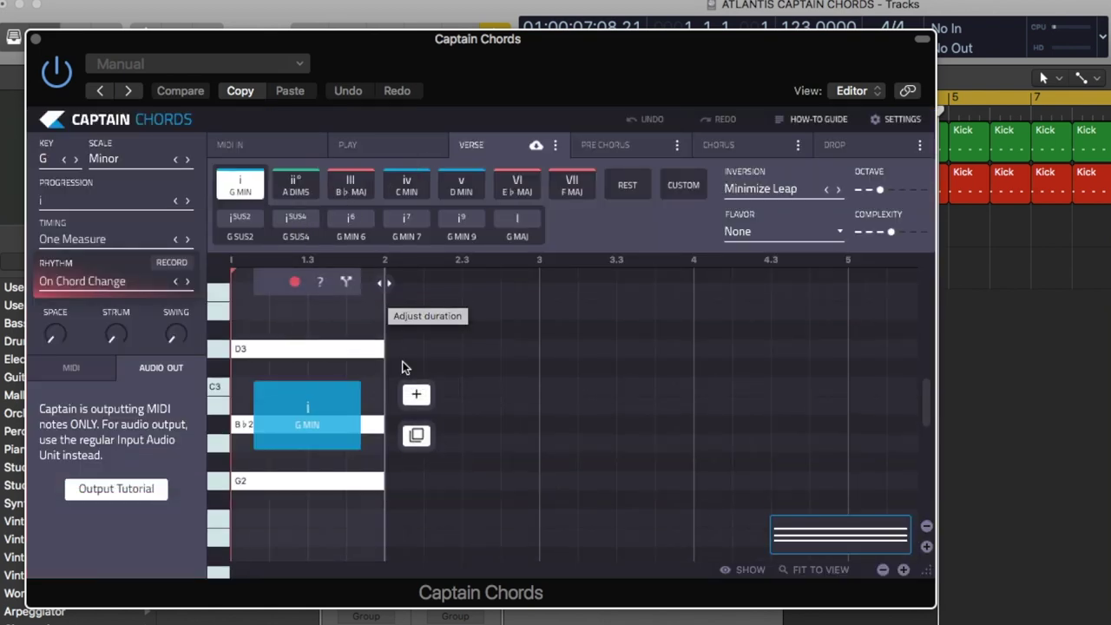
Extend the verse into a four-measure progression of i, III, VII and i by adding B♭ major, F major and G minor chords.
{"action": "left_click", "coordinate": [424, 397]}
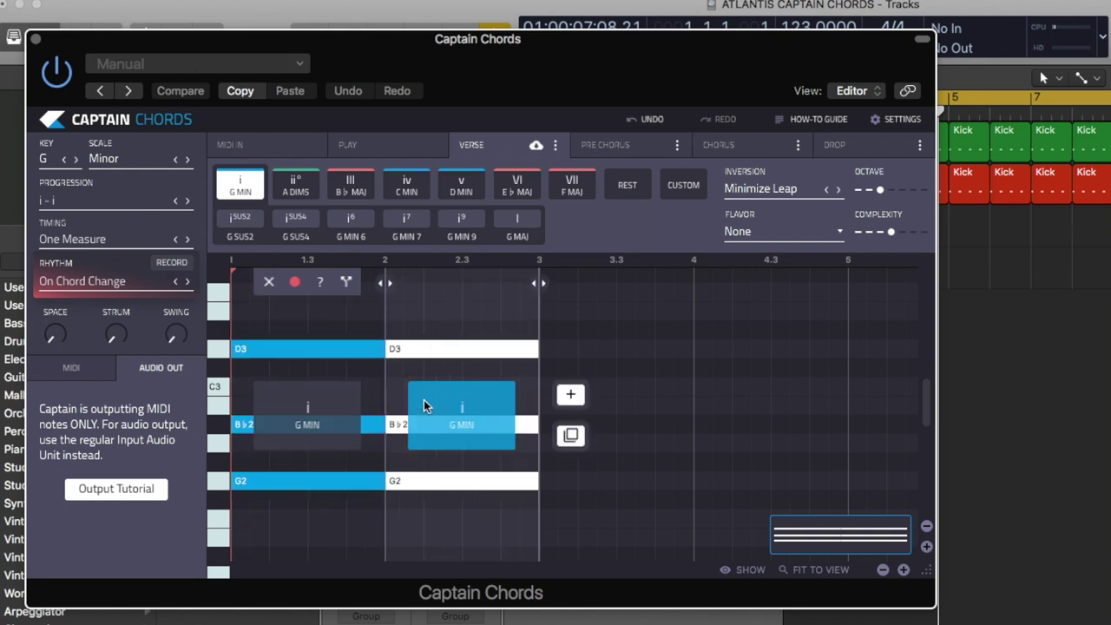
{"action": "left_click", "coordinate": [359, 191]}
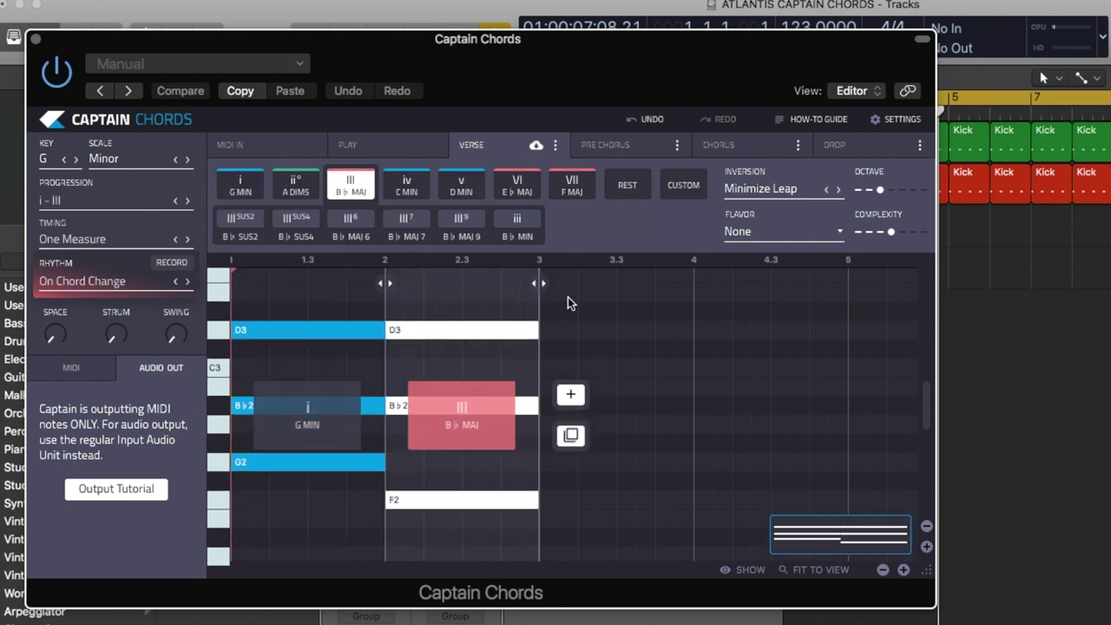
{"action": "left_click", "coordinate": [570, 391]}
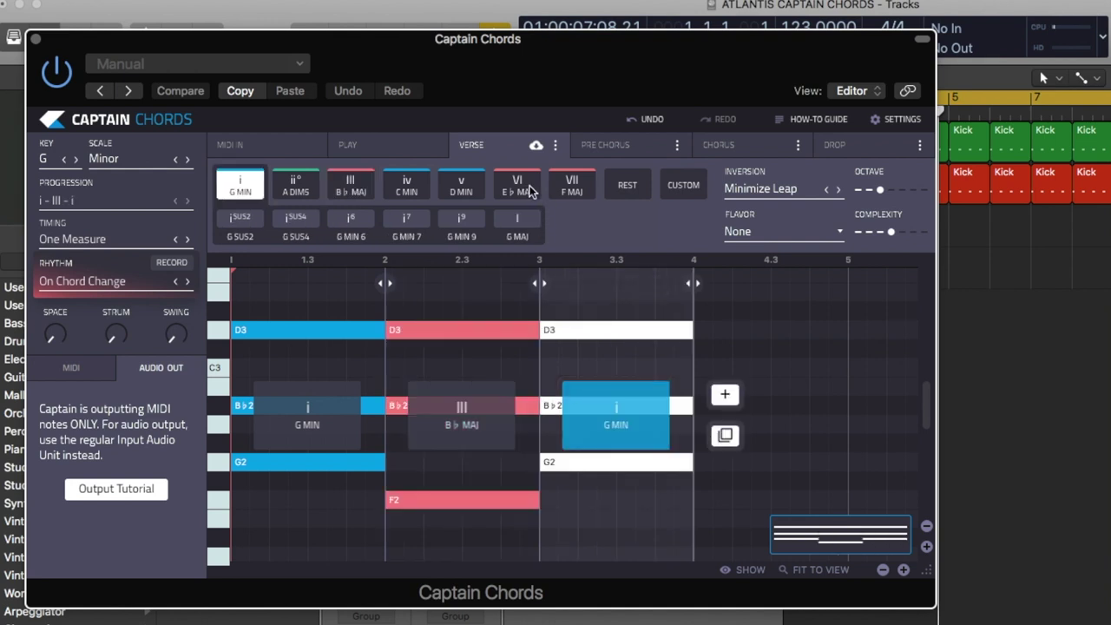
{"action": "left_click", "coordinate": [570, 186]}
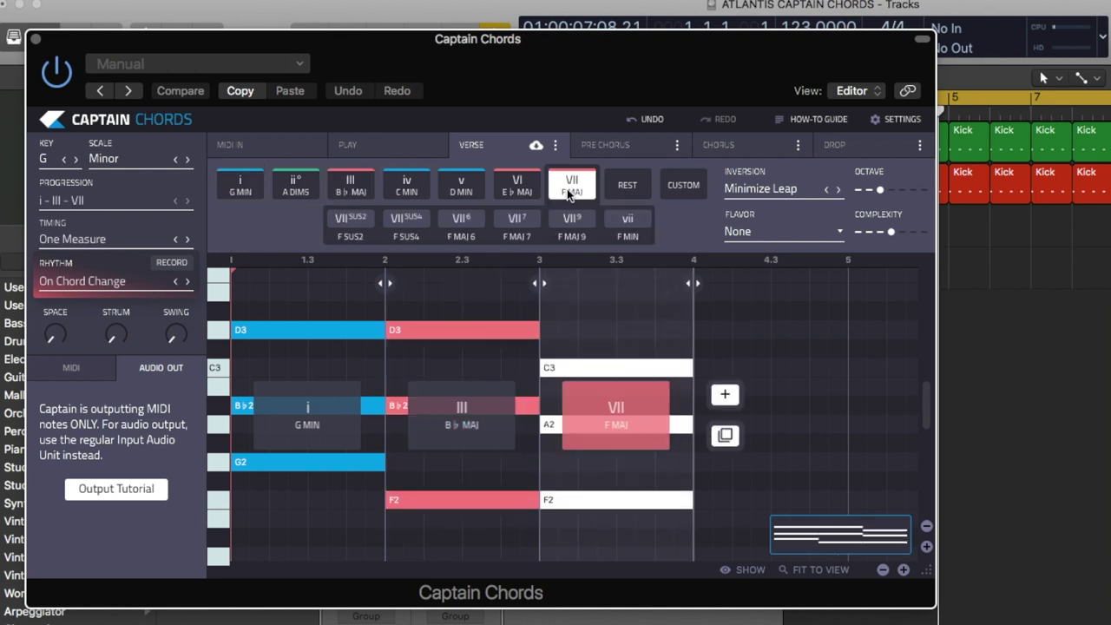
{"action": "left_click", "coordinate": [731, 397]}
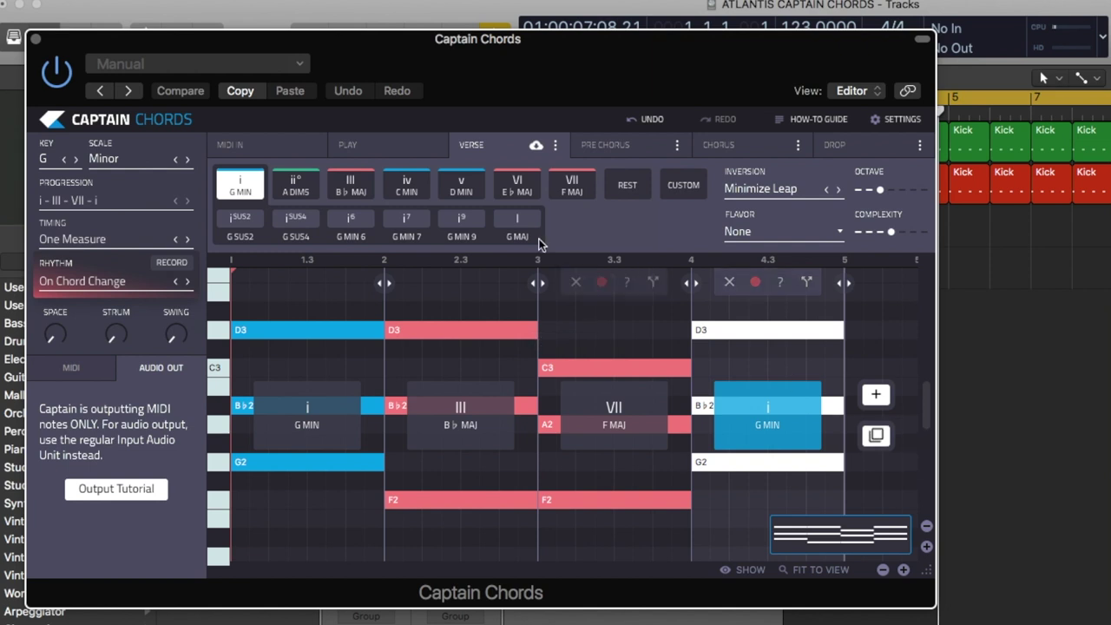
{"action": "left_click", "coordinate": [118, 338]}
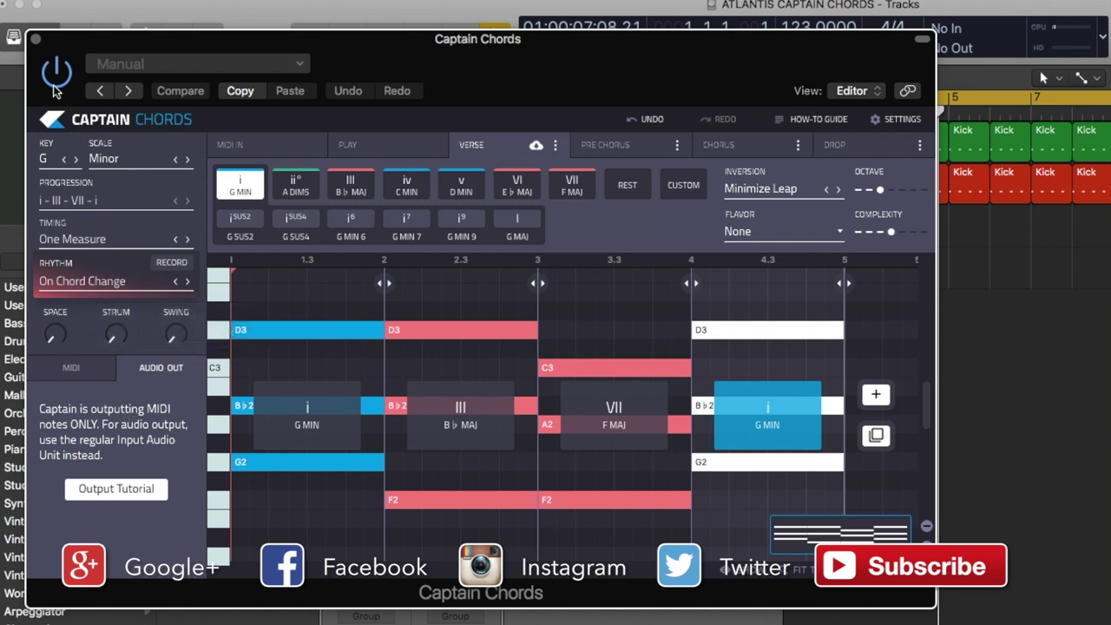
Close the Captain Chords plug-in and remove the External Instrument from the Captain Chords track.
{"action": "left_click", "coordinate": [36, 39]}
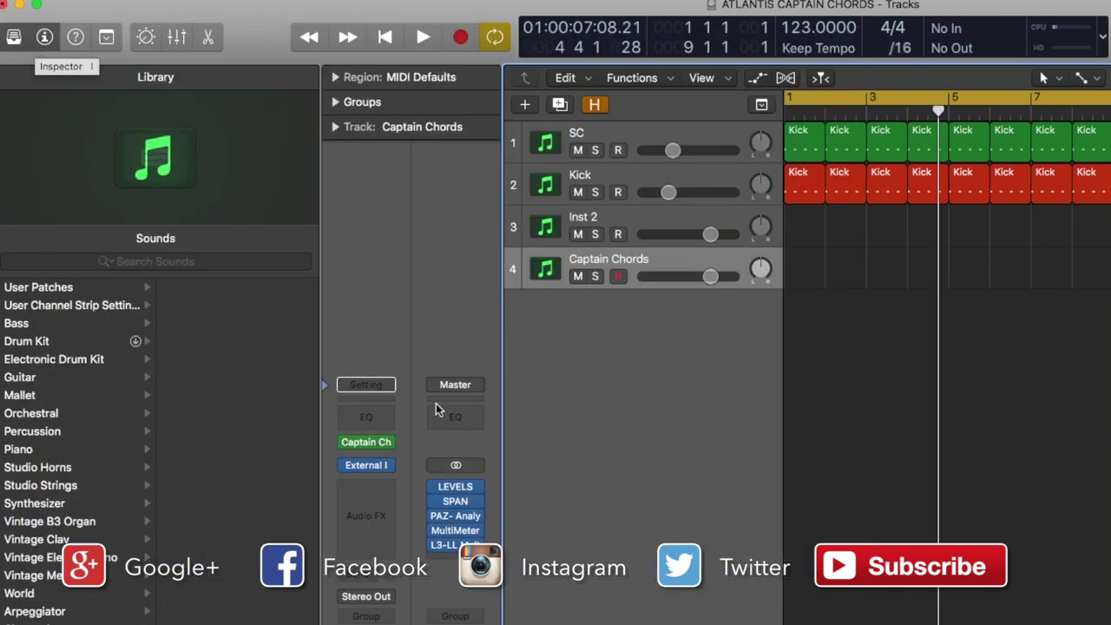
{"action": "left_click", "coordinate": [372, 467]}
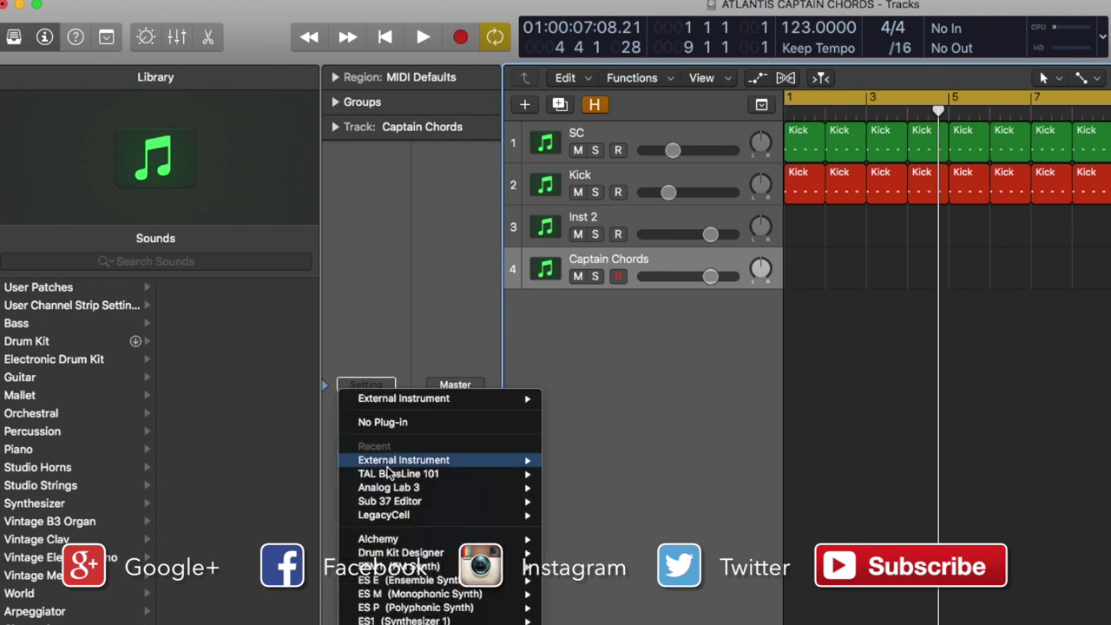
{"action": "left_click", "coordinate": [410, 361]}
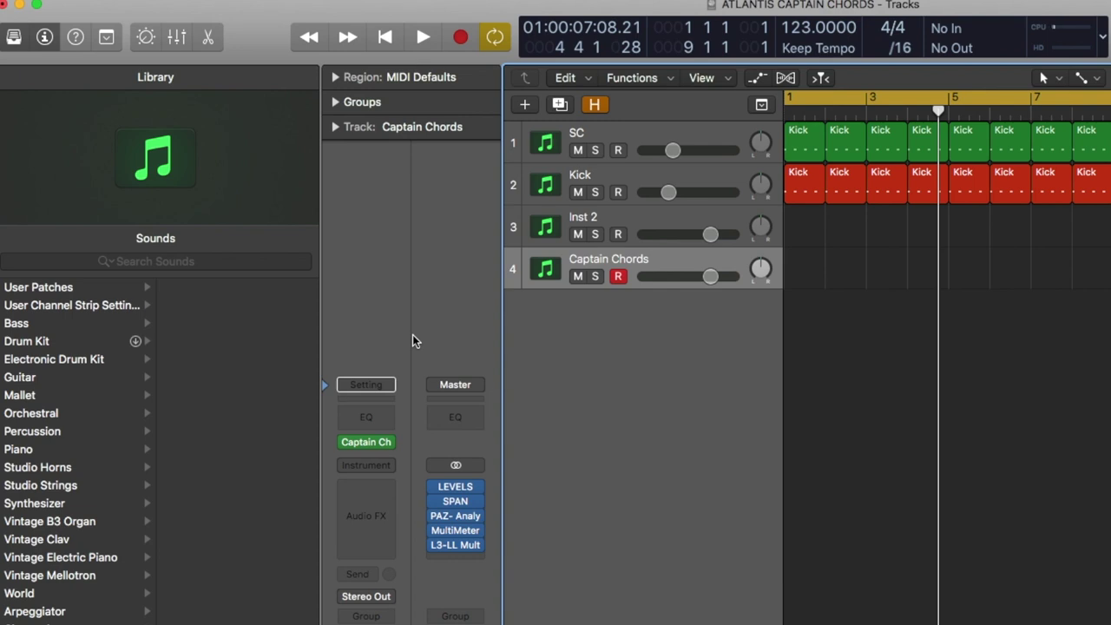
Rename the Inst 2 track as Atlantis.
{"action": "left_click", "coordinate": [625, 217]}
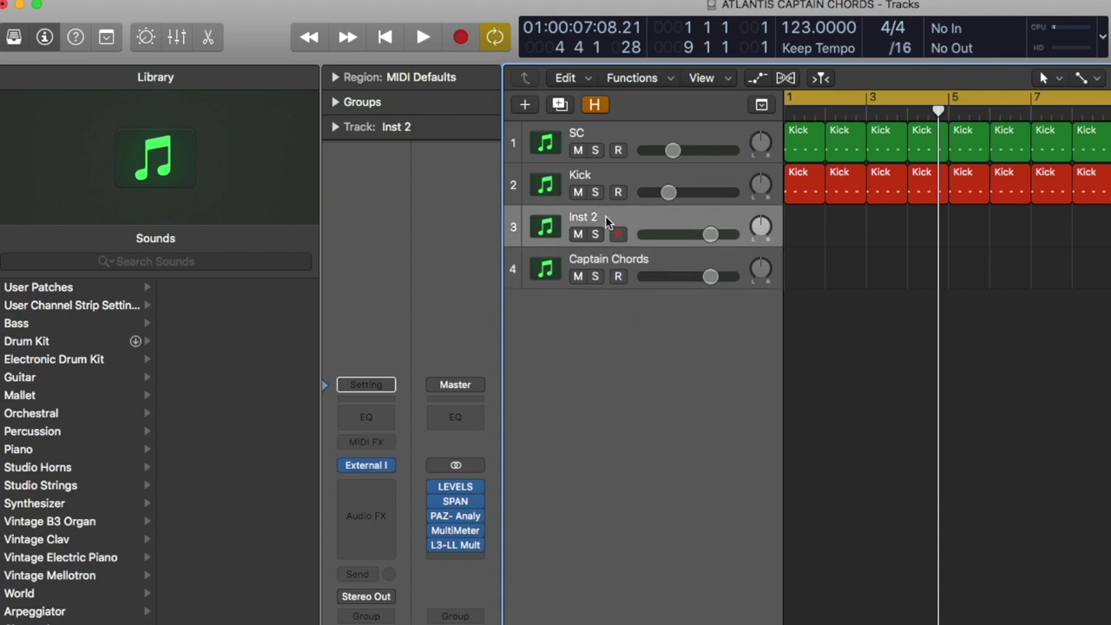
{"action": "double_click", "coordinate": [624, 217]}
{"action": "type", "text": "Atlantis"}
{"action": "key", "text": "Return"}
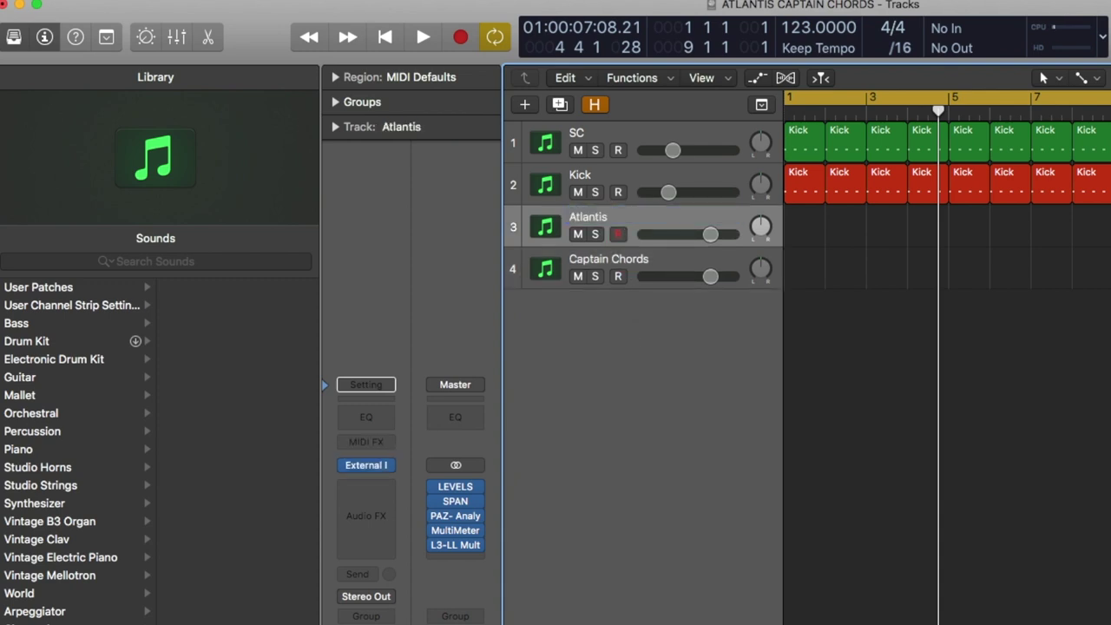
Insert Captain Melody as a MIDI effect on the Atlantis track and connect it to Captain Chords.
{"action": "left_click", "coordinate": [372, 447]}
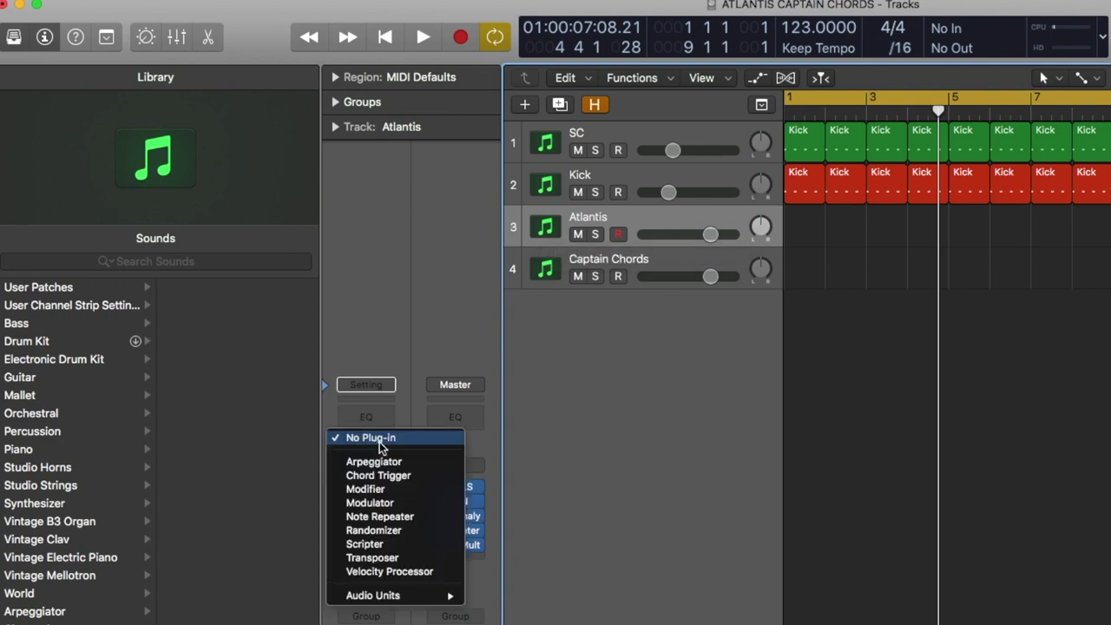
{"action": "mouse_move", "coordinate": [422, 595]}
{"action": "mouse_move", "coordinate": [531, 612]}
{"action": "mouse_move", "coordinate": [561, 600]}
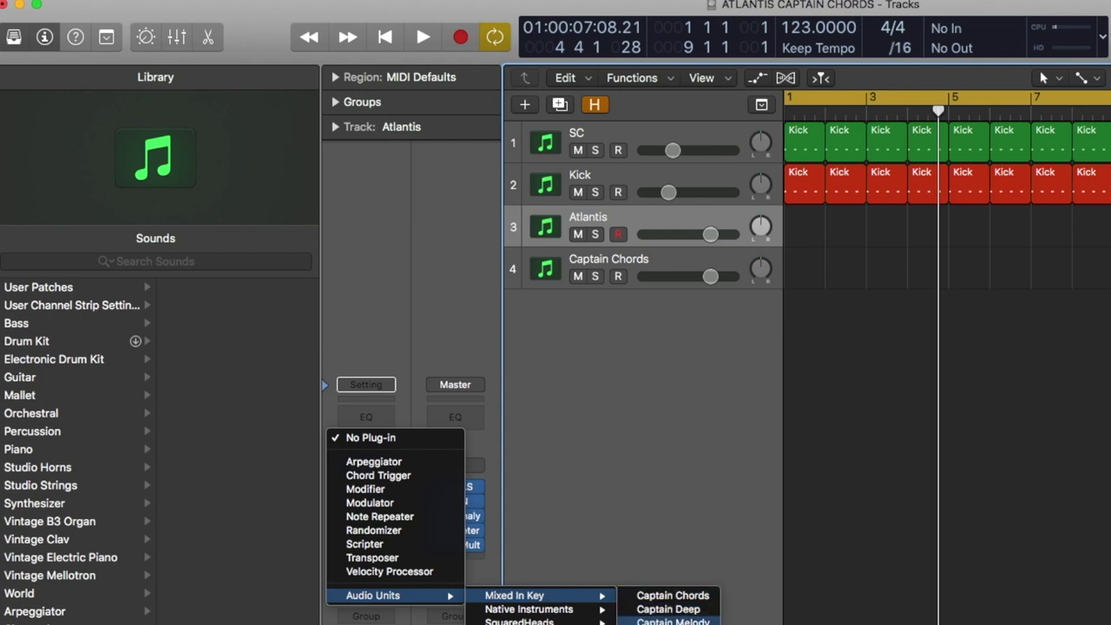
{"action": "left_click", "coordinate": [673, 620]}
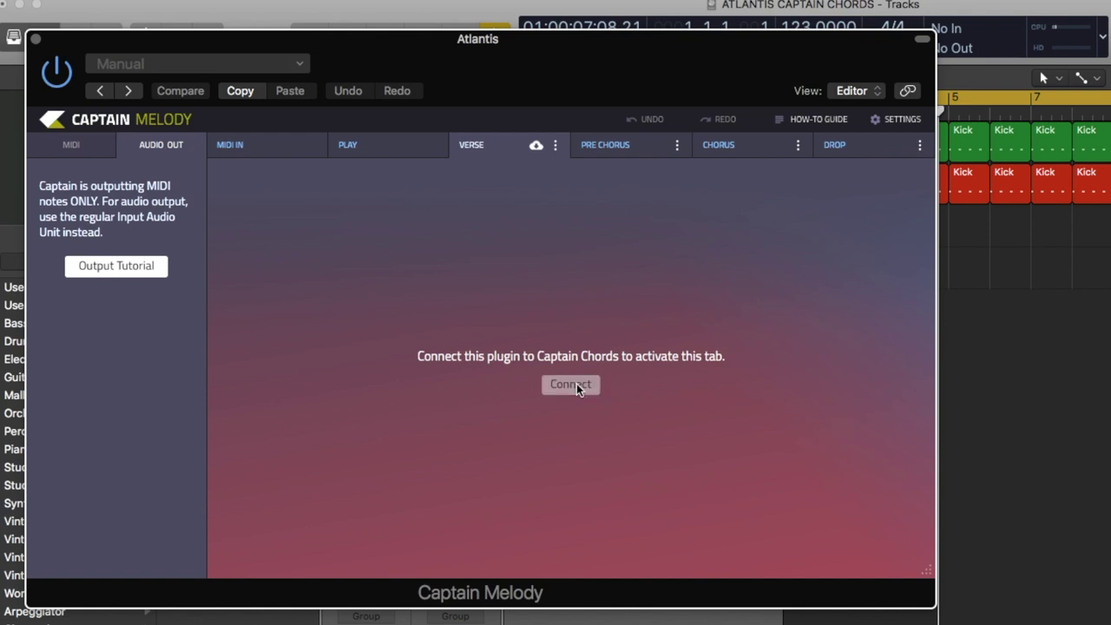
{"action": "left_click", "coordinate": [579, 388]}
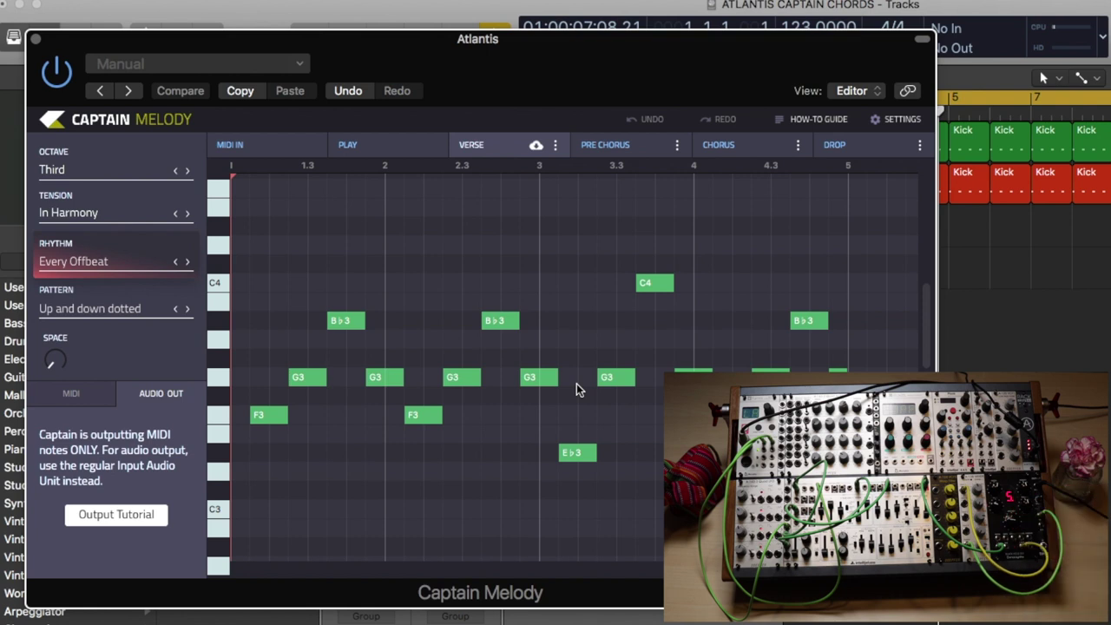
Check Captain Melody's connection and MIDI playback settings, and close the plug-in window.
{"action": "left_click_drag", "start_coordinate": [560, 73], "coordinate": [666, 365]}
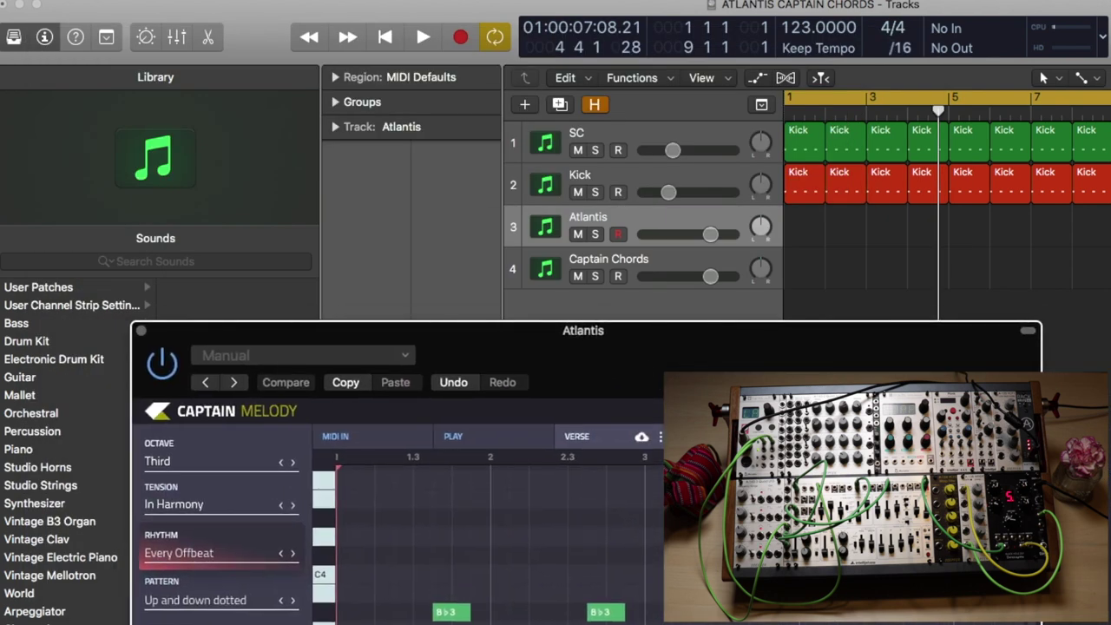
{"action": "left_click", "coordinate": [661, 437]}
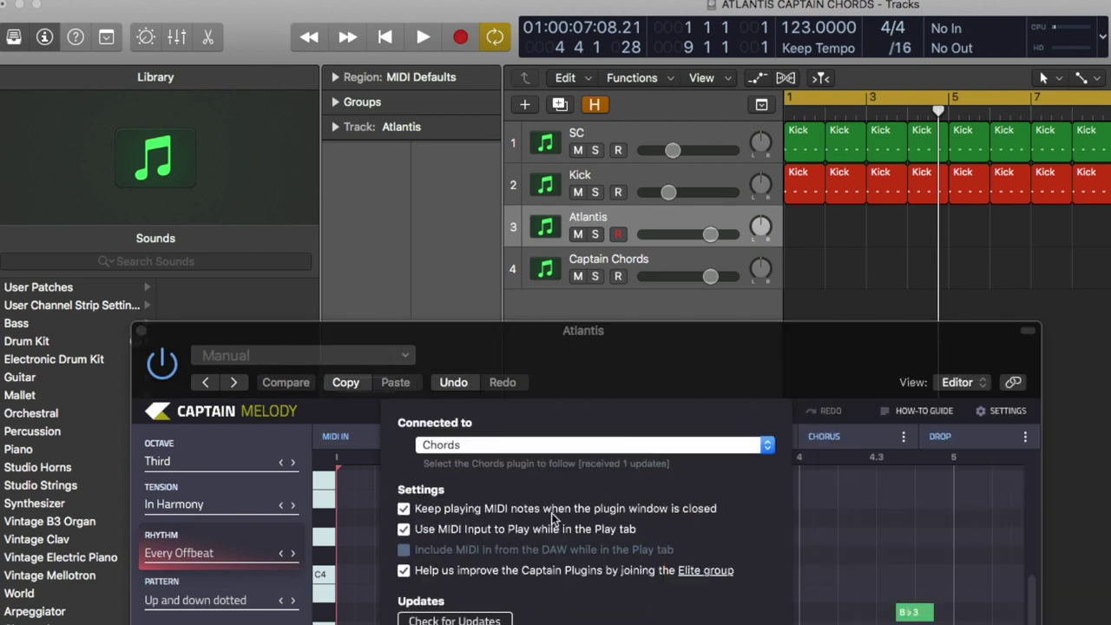
{"action": "left_click", "coordinate": [413, 375]}
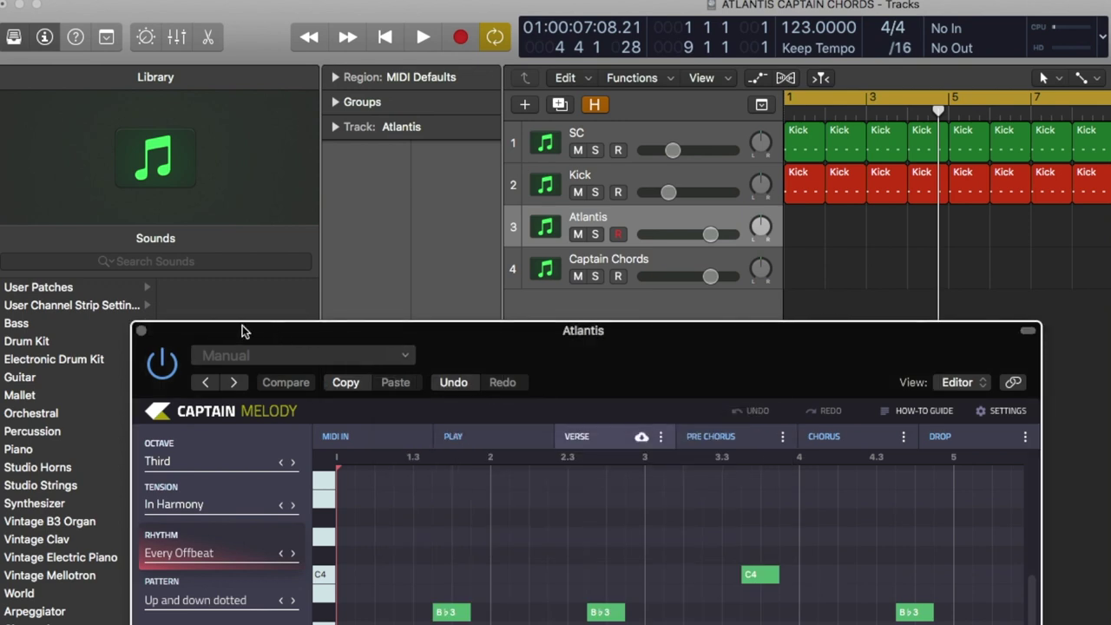
{"action": "left_click", "coordinate": [140, 331]}
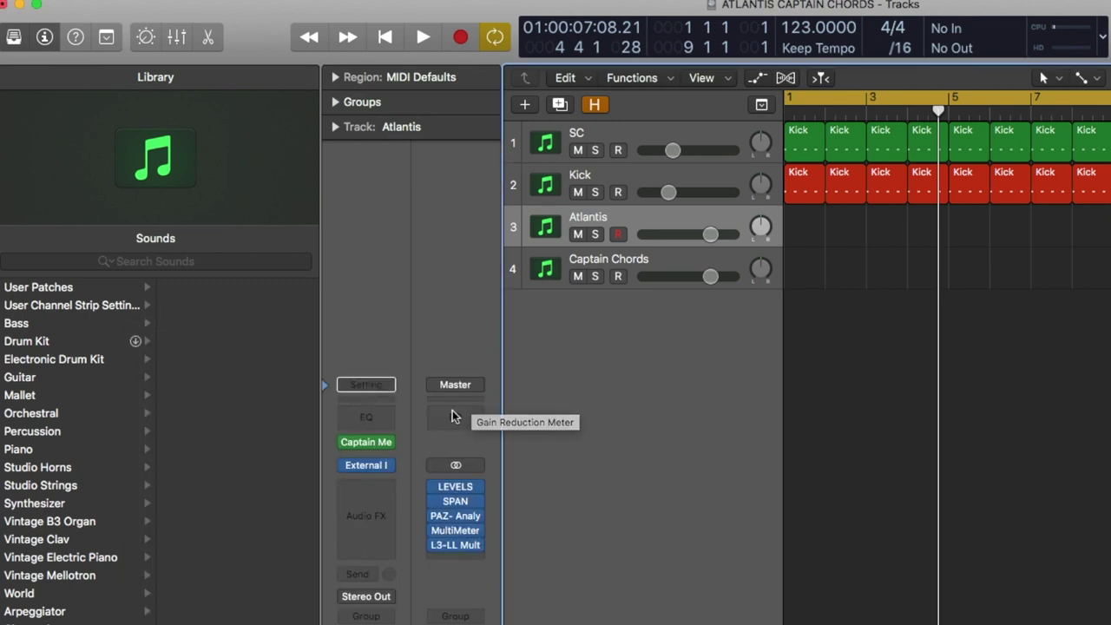
Route the Atlantis track's External Instrument to E-RM multiclock Port 3 on MIDI channel 7 and close its window.
{"action": "left_click", "coordinate": [368, 472]}
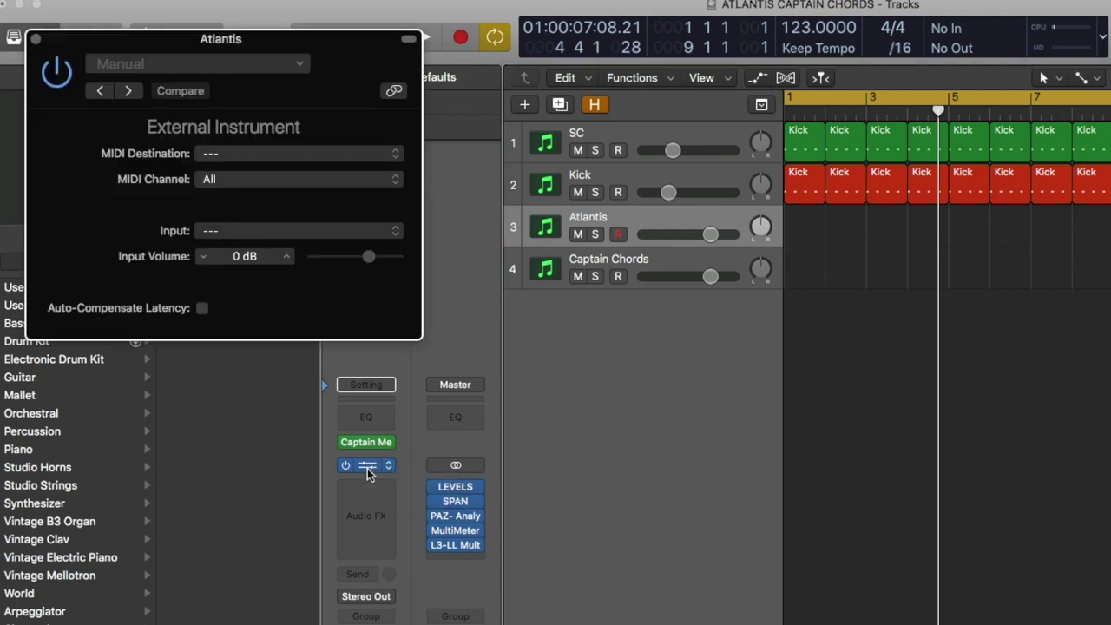
{"action": "left_click", "coordinate": [311, 157]}
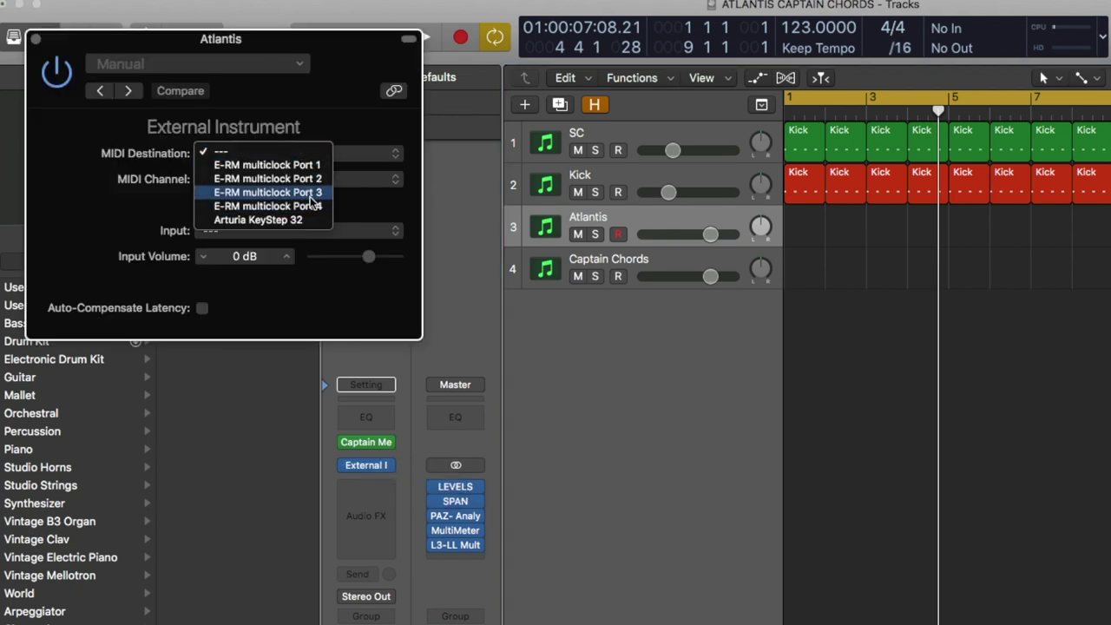
{"action": "left_click", "coordinate": [310, 196]}
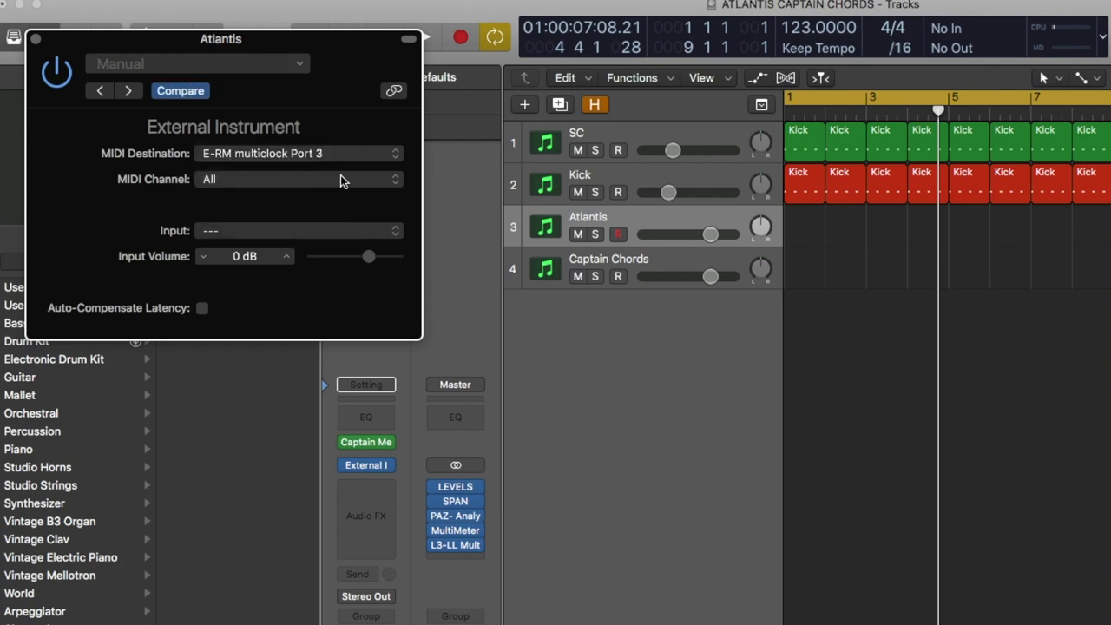
{"action": "left_click", "coordinate": [338, 177]}
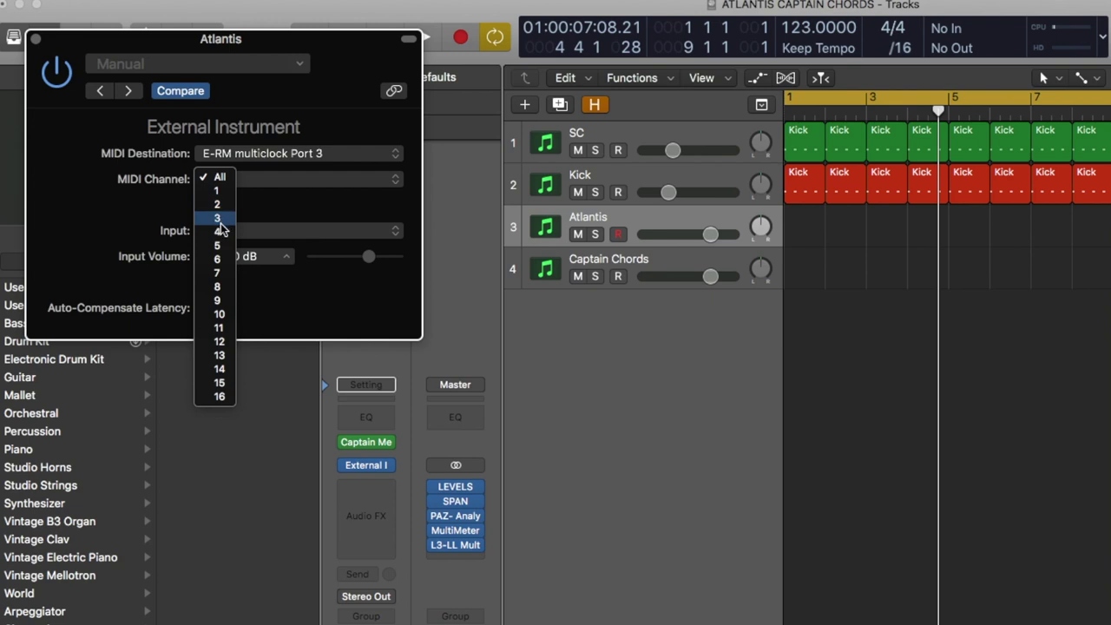
{"action": "left_click", "coordinate": [224, 276]}
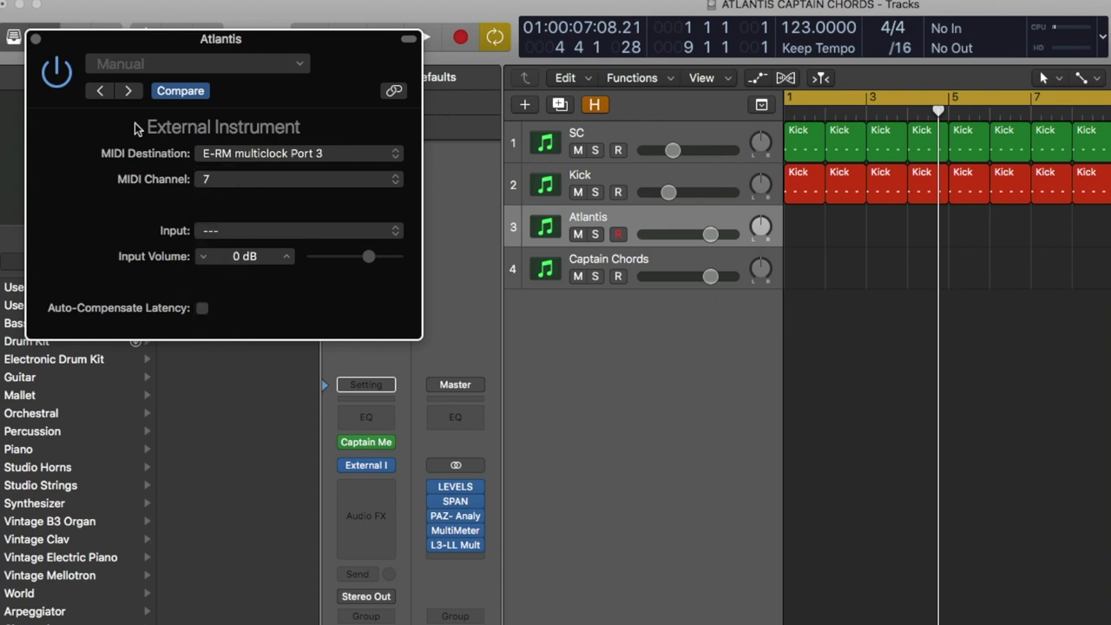
{"action": "left_click", "coordinate": [35, 39]}
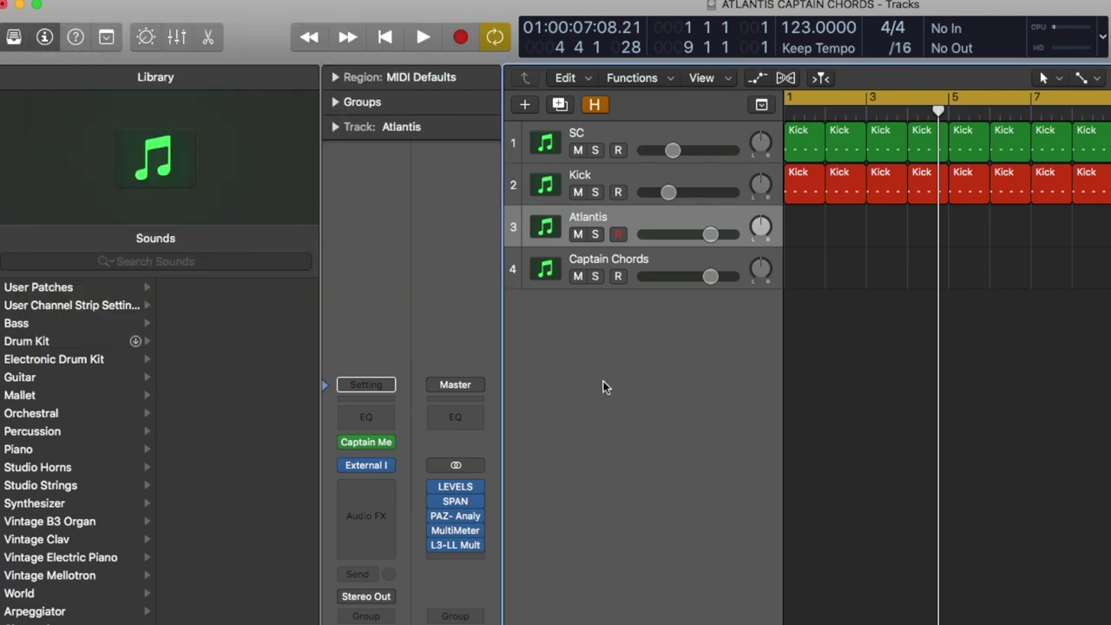
Play the project with Captain Melody open on the Atlantis track, stop playback, and raise the melody's Space amount slightly.
{"action": "key", "text": "space"}
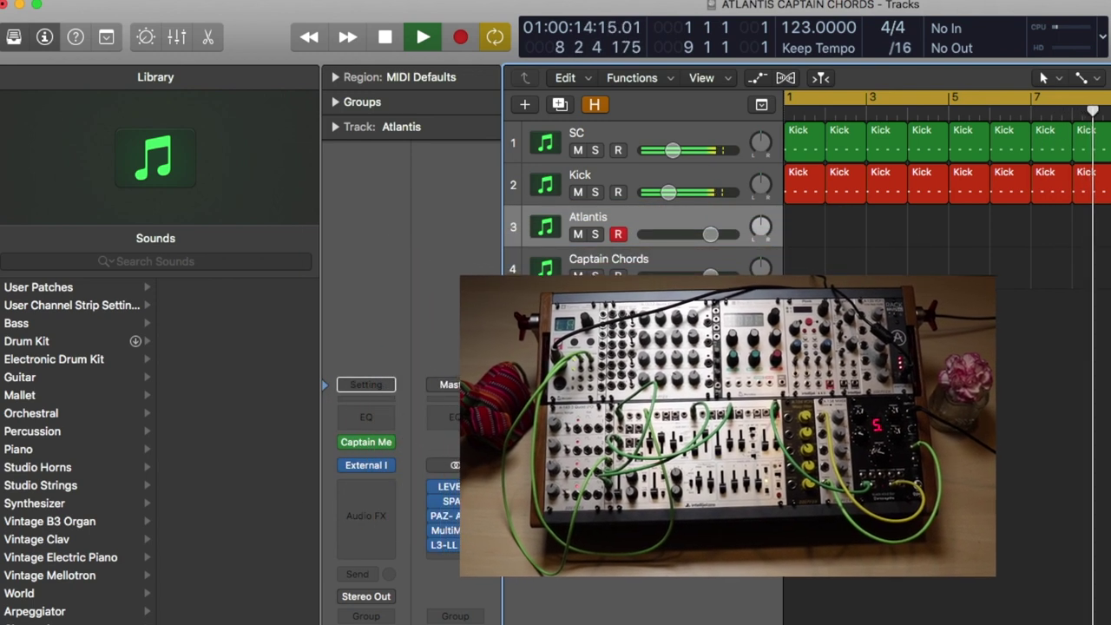
{"action": "left_click", "coordinate": [369, 445]}
{"action": "left_click_drag", "start_coordinate": [682, 363], "coordinate": [750, 159]}
{"action": "key", "text": "space"}
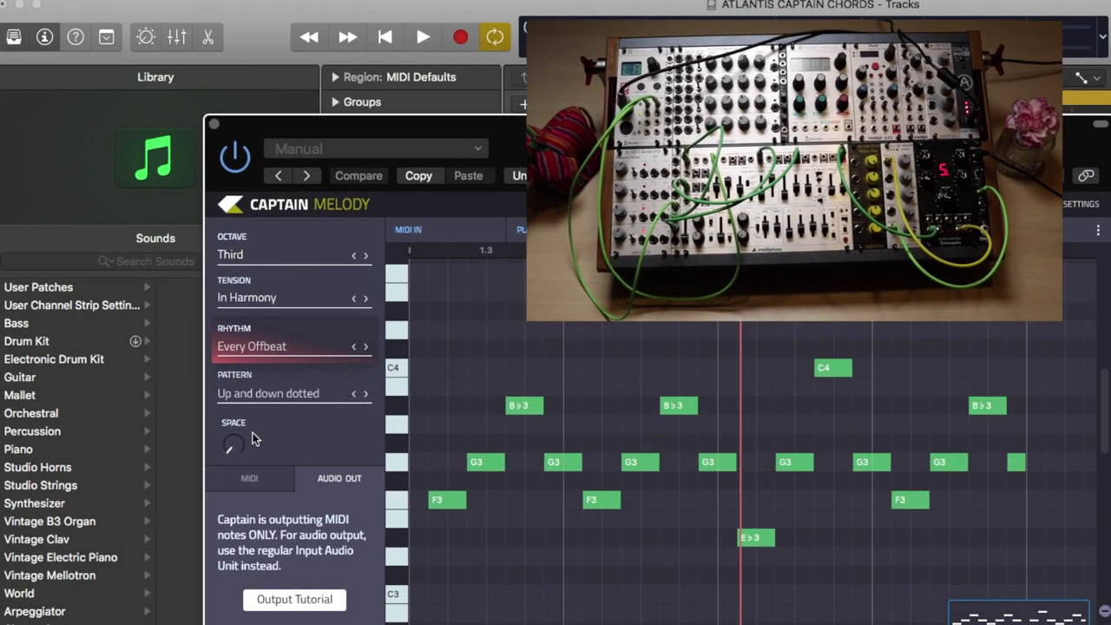
{"action": "mouse_move", "coordinate": [240, 446]}
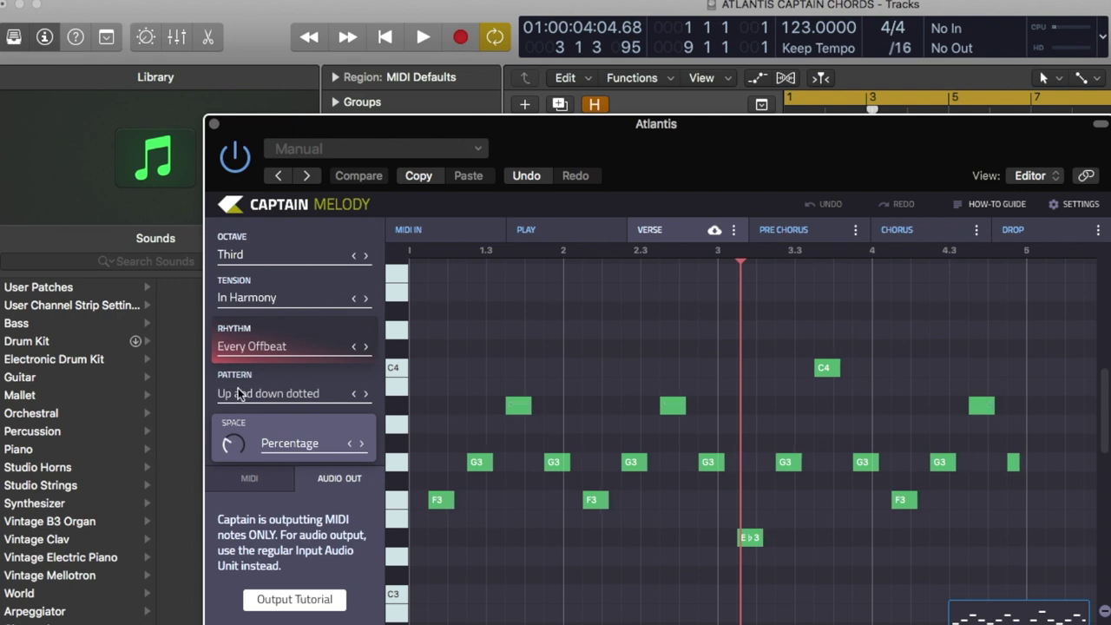
Browse Captain Melody's pattern library and choose the Arp 1 pattern for the melody.
{"action": "left_click", "coordinate": [325, 402]}
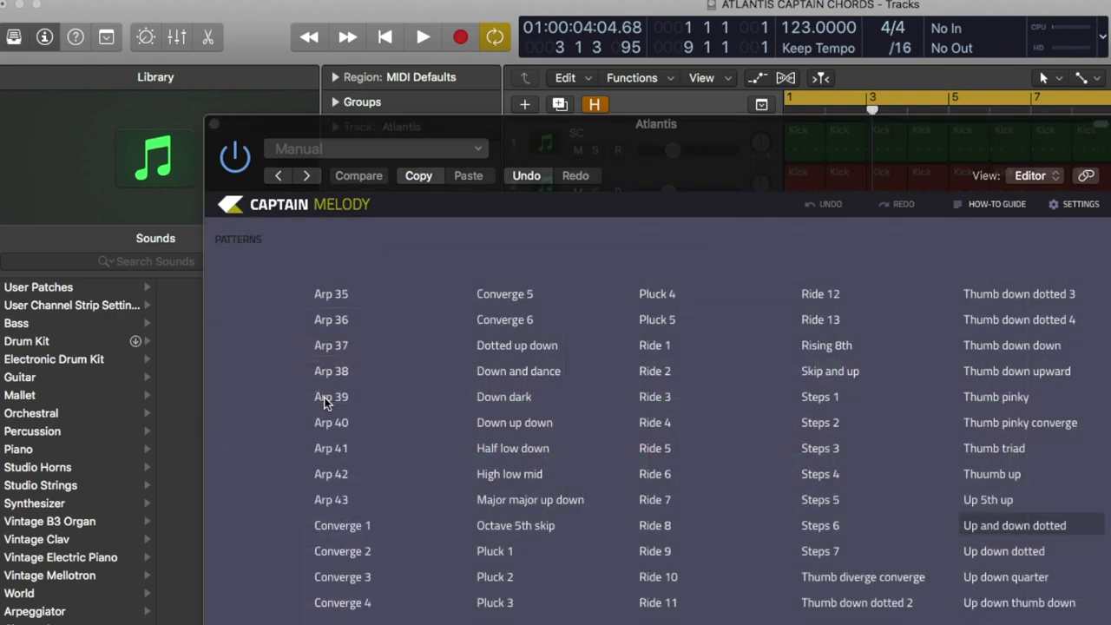
{"action": "scroll", "coordinate": [953, 605], "scroll_direction": "left", "scroll_amount": 10}
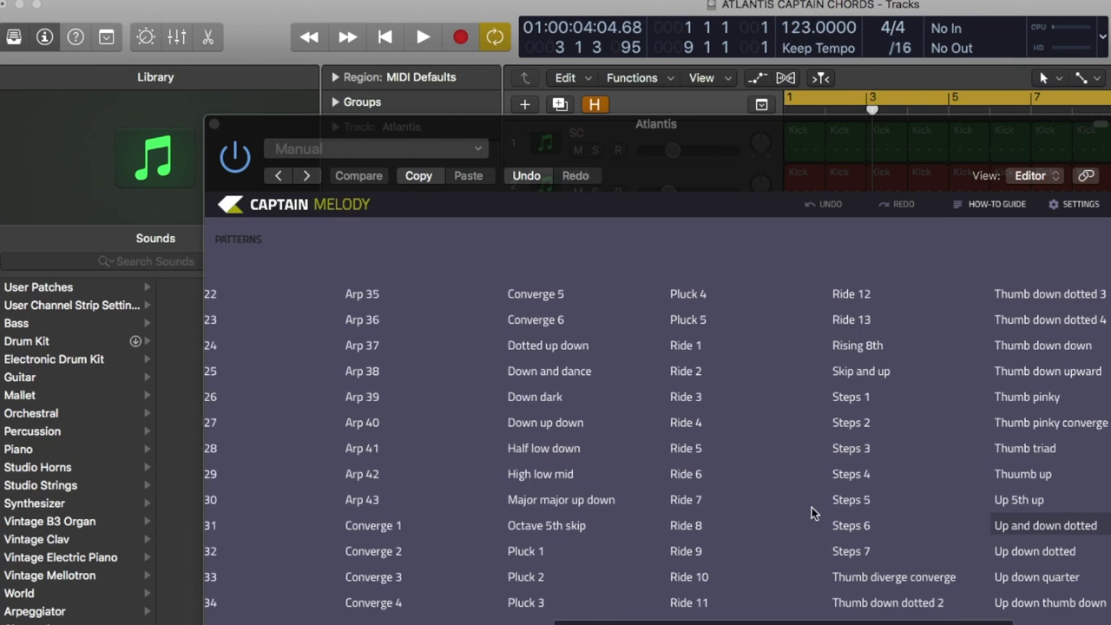
{"action": "scroll", "coordinate": [812, 507], "scroll_direction": "right", "scroll_amount": 10}
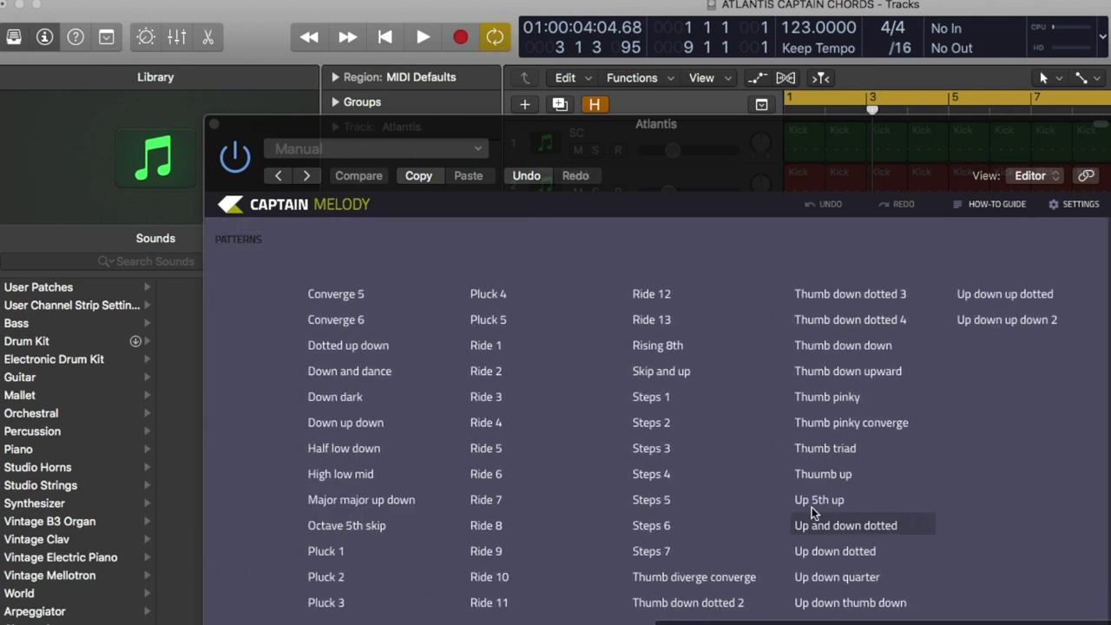
{"action": "scroll", "coordinate": [672, 403], "scroll_direction": "left", "scroll_amount": 10}
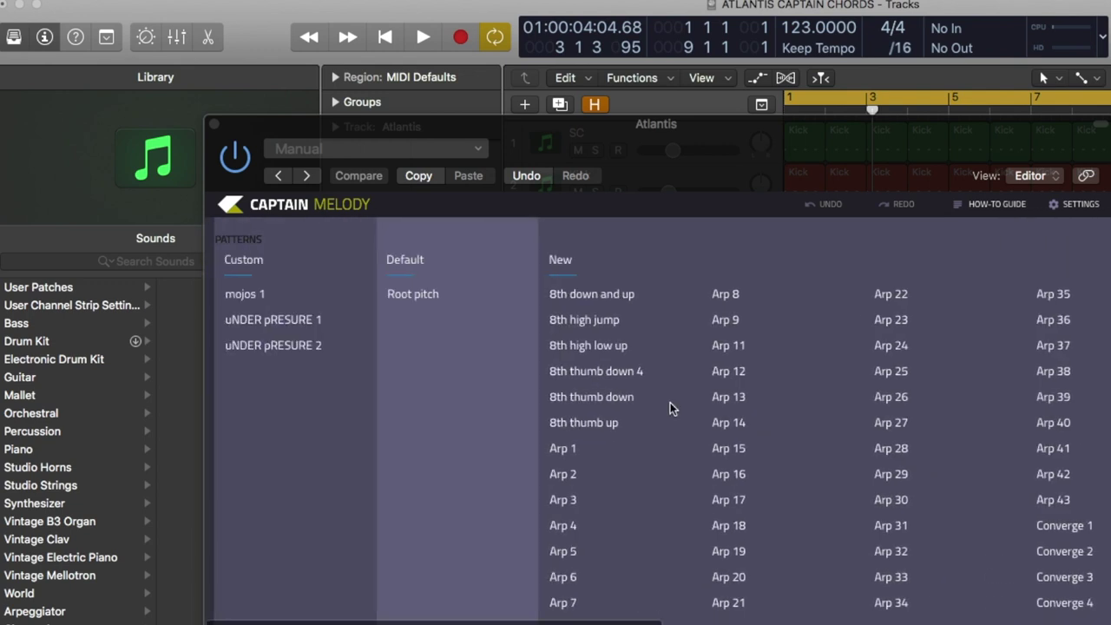
{"action": "left_click", "coordinate": [555, 452]}
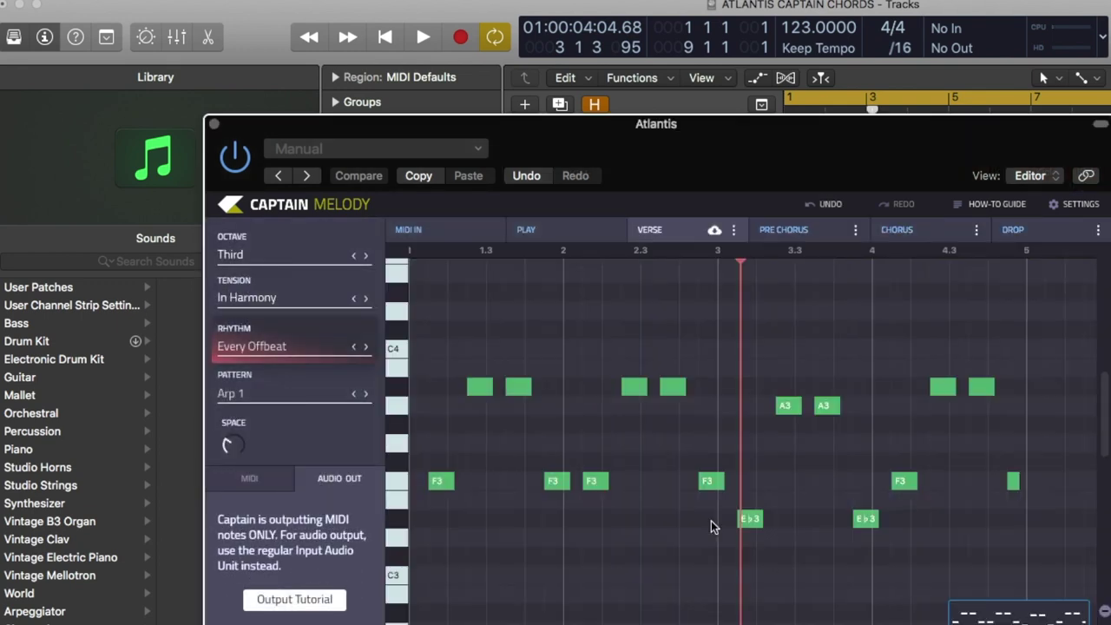
Play the project and audition the melody patterns one by one from Arp 1 through Arp 6.
{"action": "key", "text": "space"}
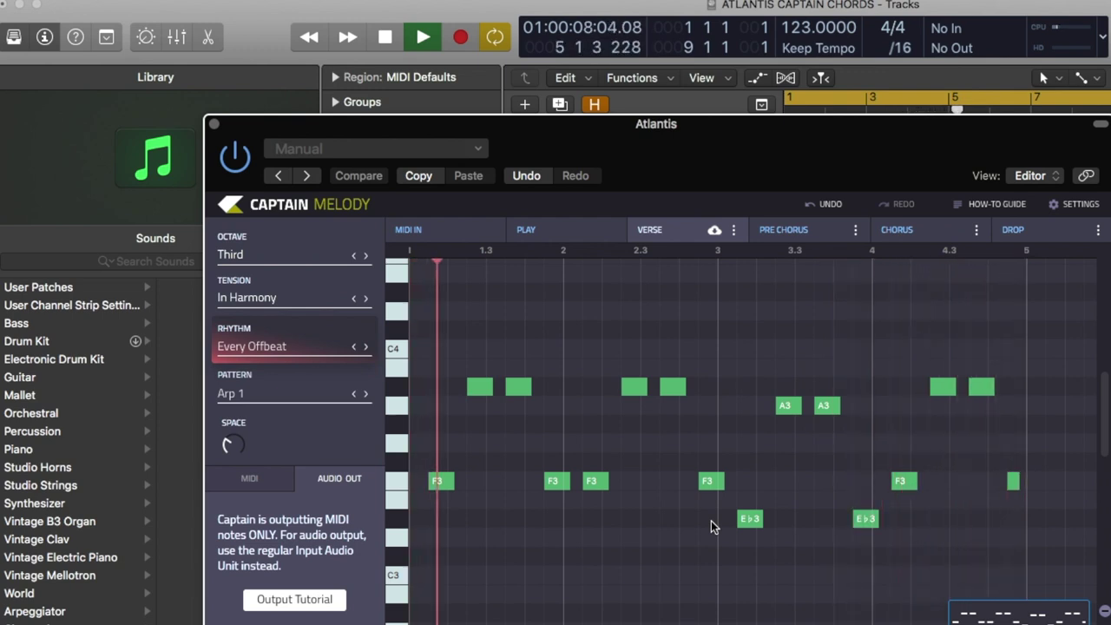
{"action": "left_click", "coordinate": [366, 393]}
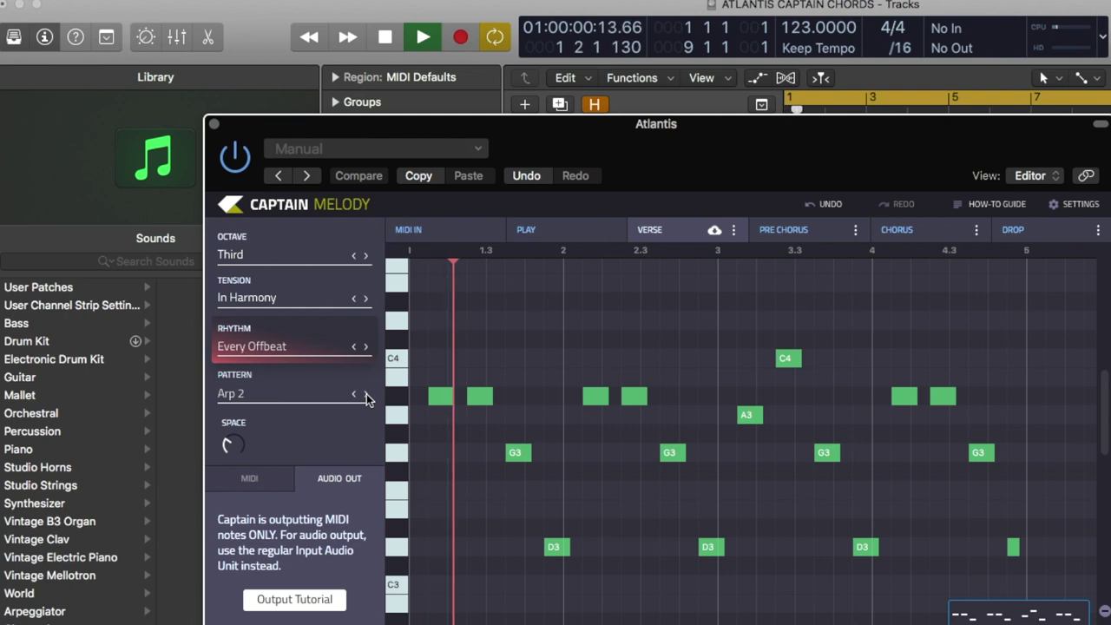
{"action": "left_click", "coordinate": [366, 393]}
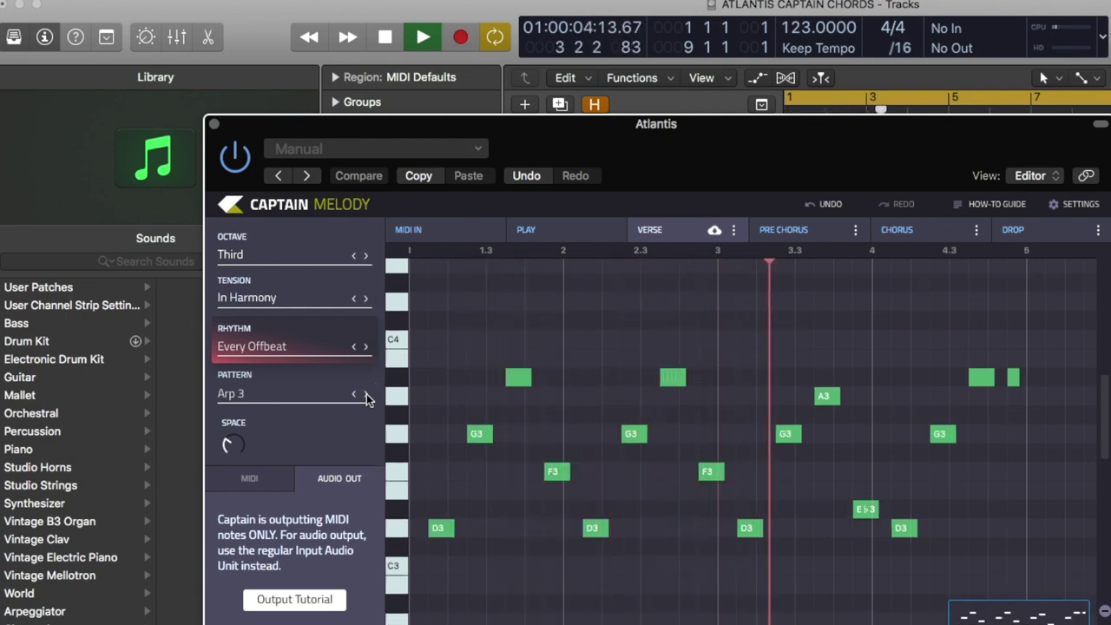
{"action": "left_click", "coordinate": [367, 393]}
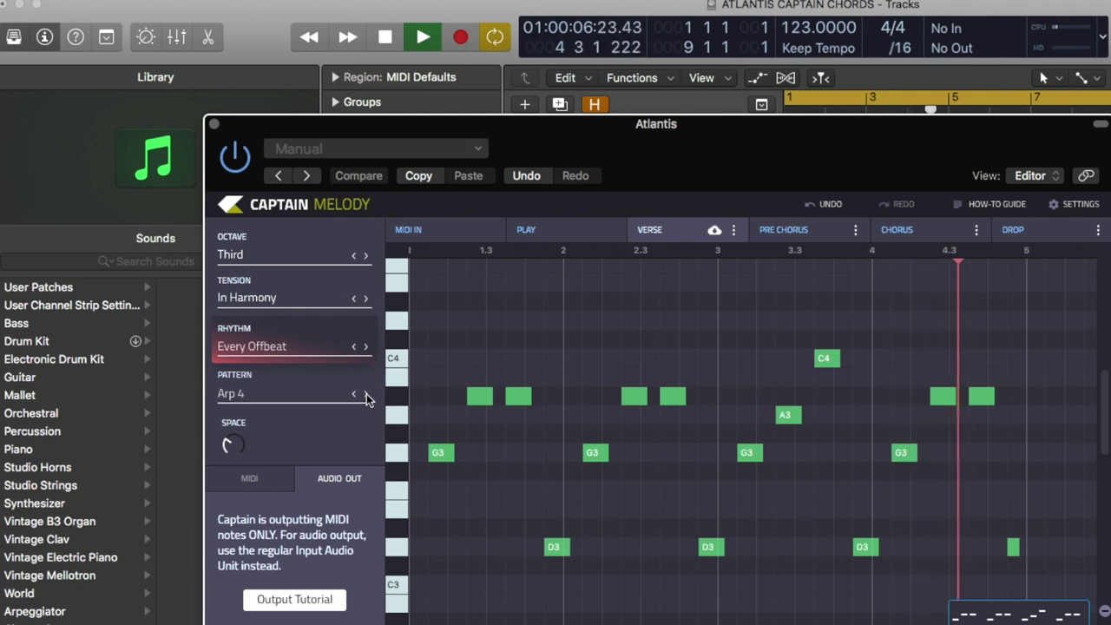
{"action": "left_click", "coordinate": [366, 393]}
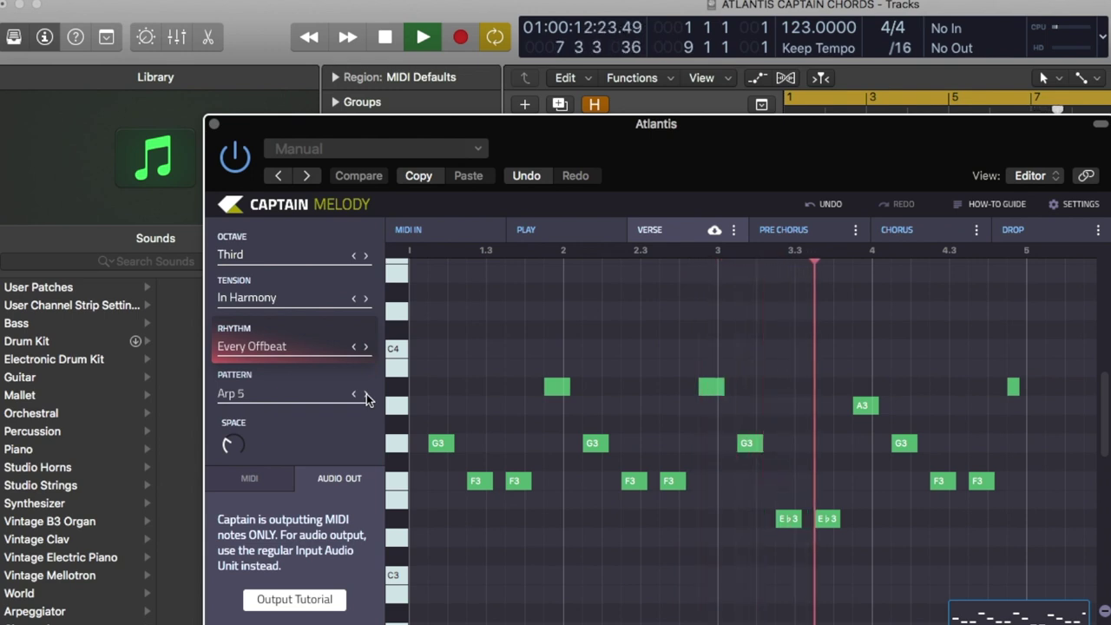
{"action": "left_click", "coordinate": [368, 394]}
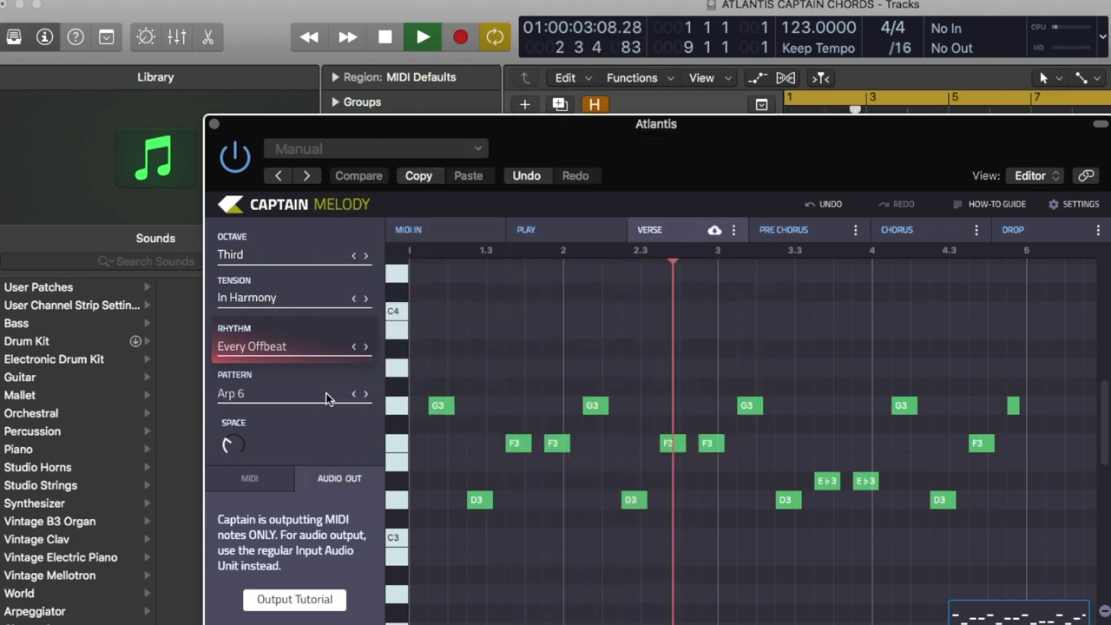
Set the melody's octave to Second and its tension to Chords Notes Only.
{"action": "left_click", "coordinate": [354, 256]}
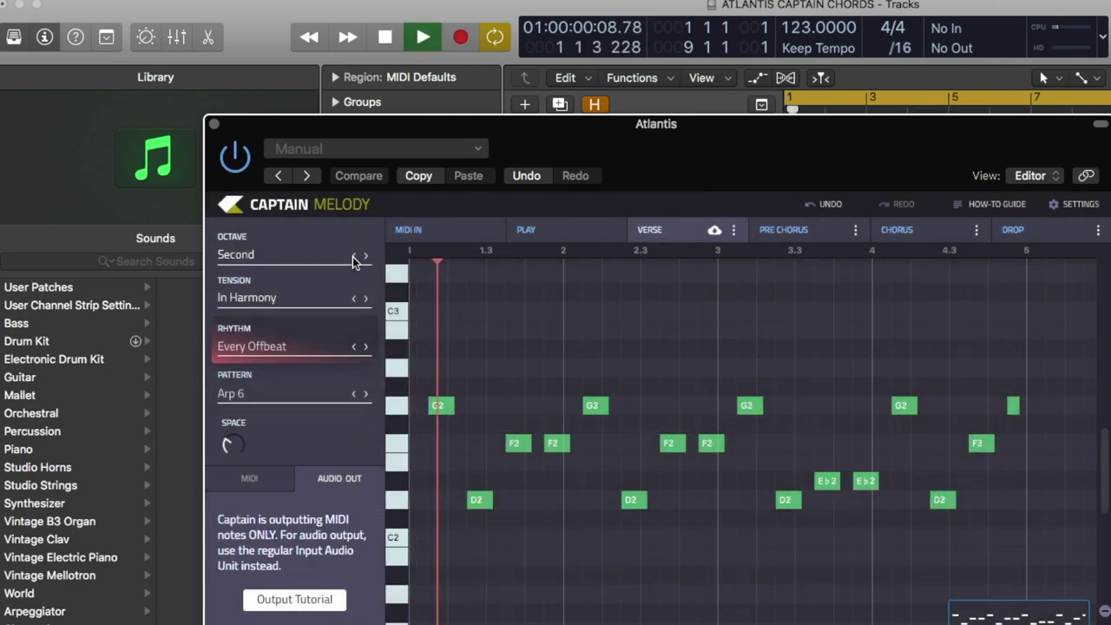
{"action": "left_click", "coordinate": [367, 298]}
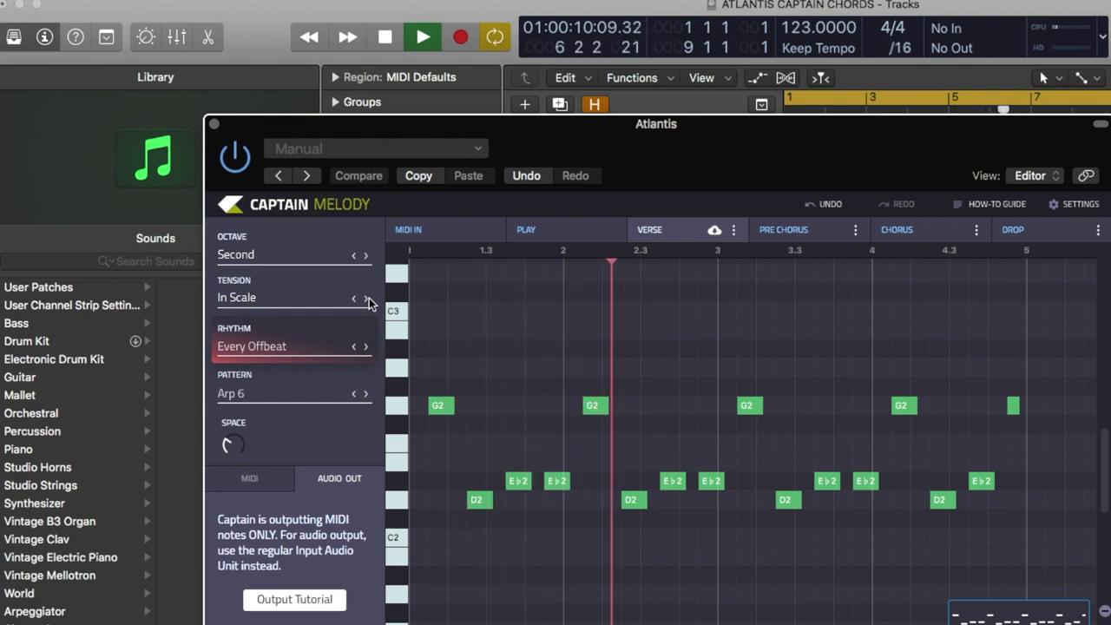
{"action": "left_click", "coordinate": [366, 299]}
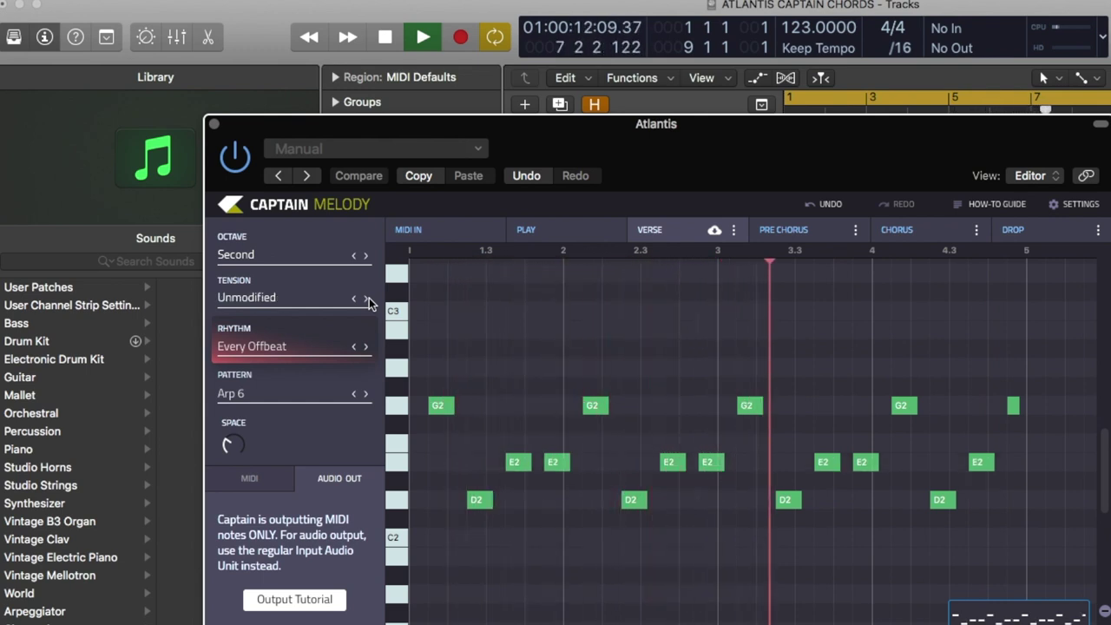
{"action": "left_click", "coordinate": [366, 299]}
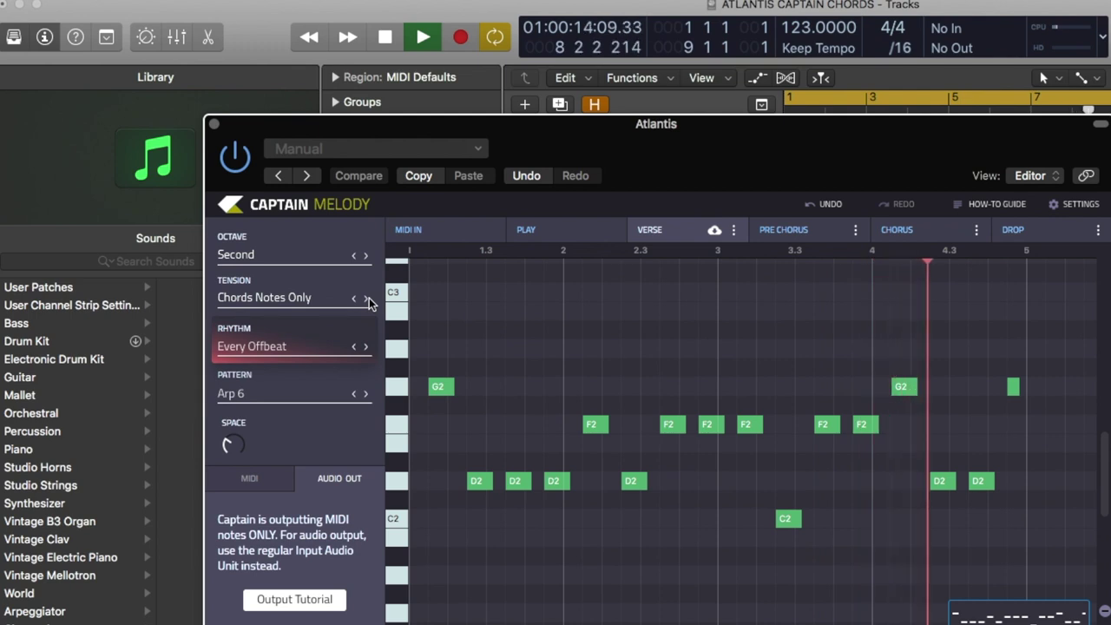
Step through the melody's rhythm options during playback and set the rhythm to 1/4 Notes.
{"action": "left_click", "coordinate": [365, 347]}
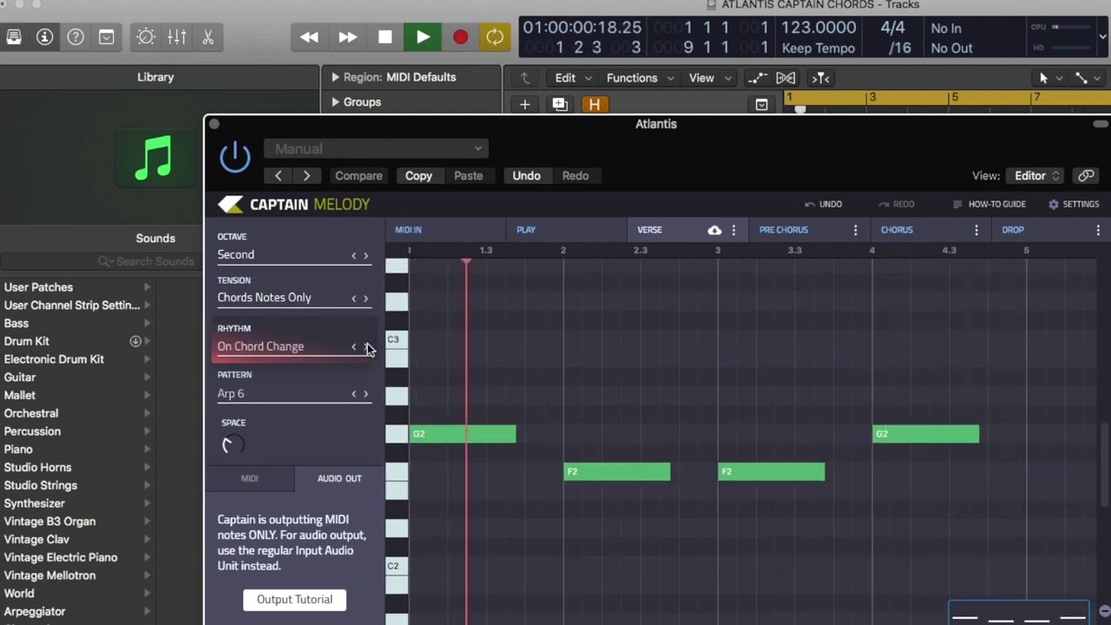
{"action": "left_click", "coordinate": [366, 347]}
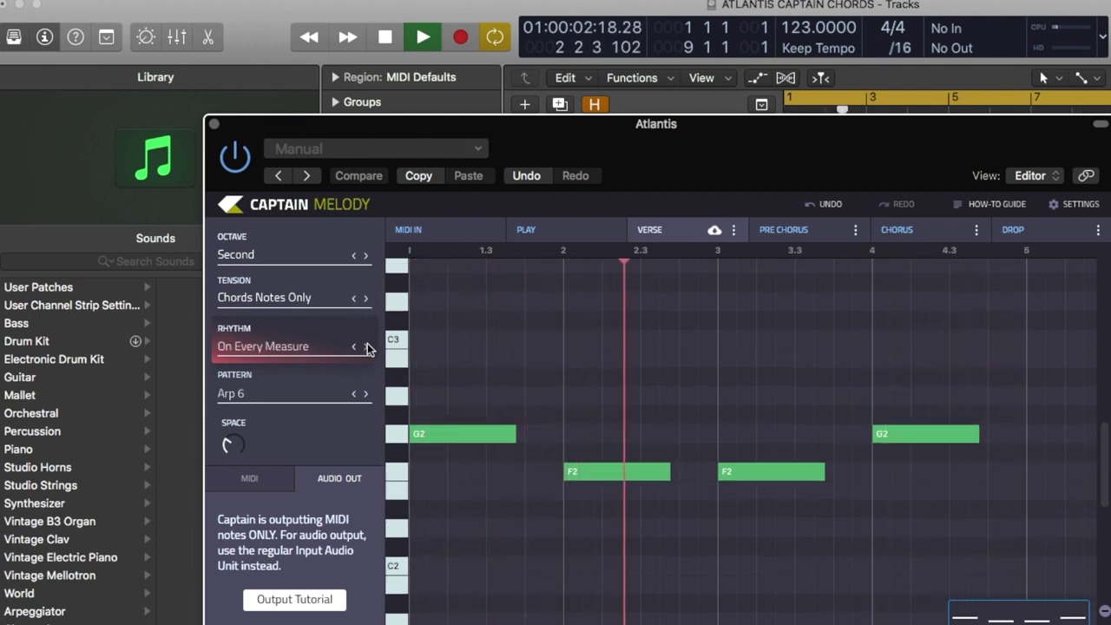
{"action": "left_click", "coordinate": [367, 346]}
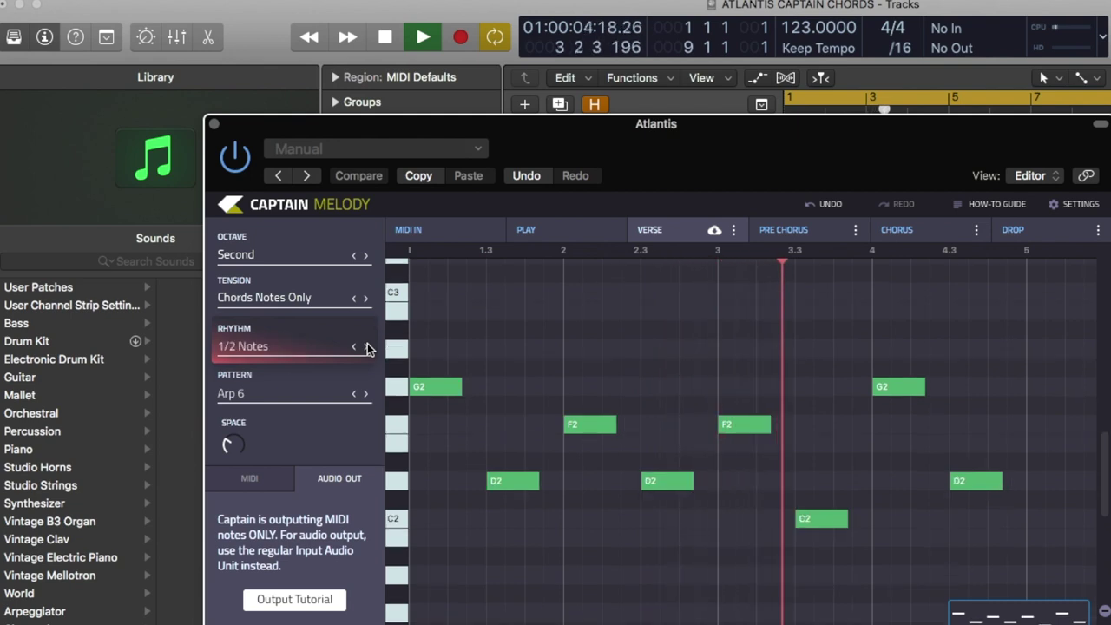
{"action": "left_click", "coordinate": [367, 347]}
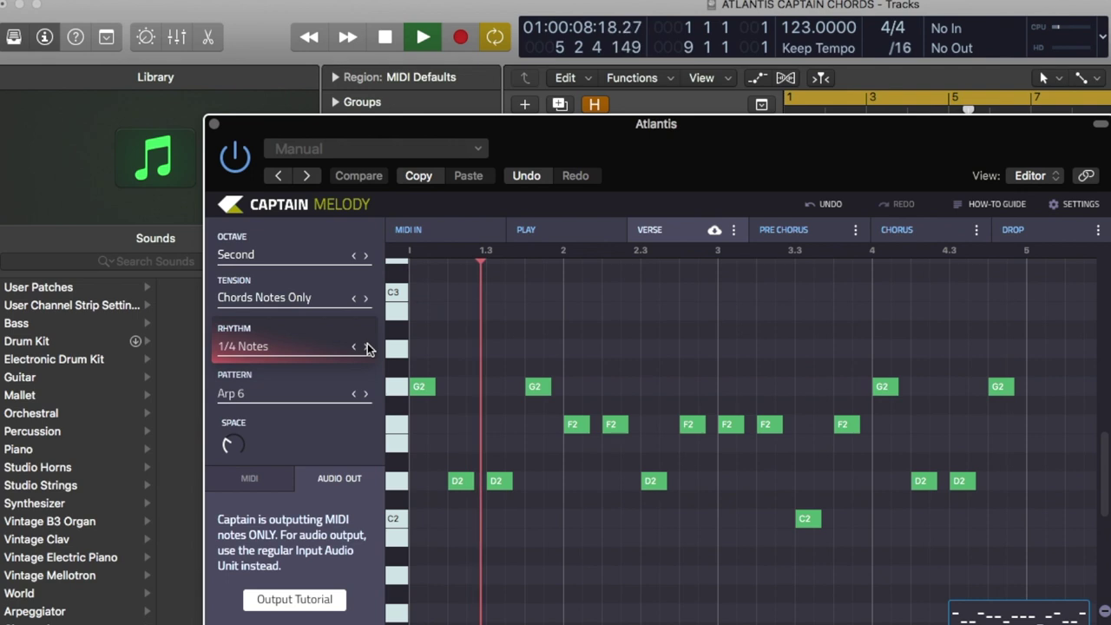
Set the melody pattern to Arp 7, and close Captain Melody once playback is stopped to play the project from the track view.
{"action": "left_click", "coordinate": [365, 394]}
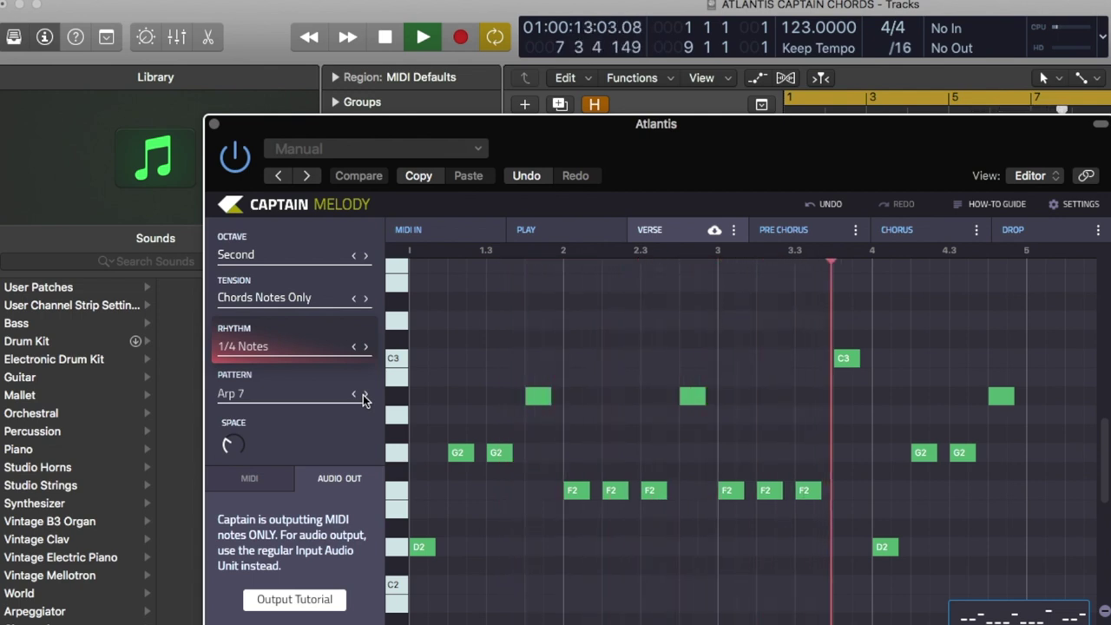
{"action": "key", "text": "space"}
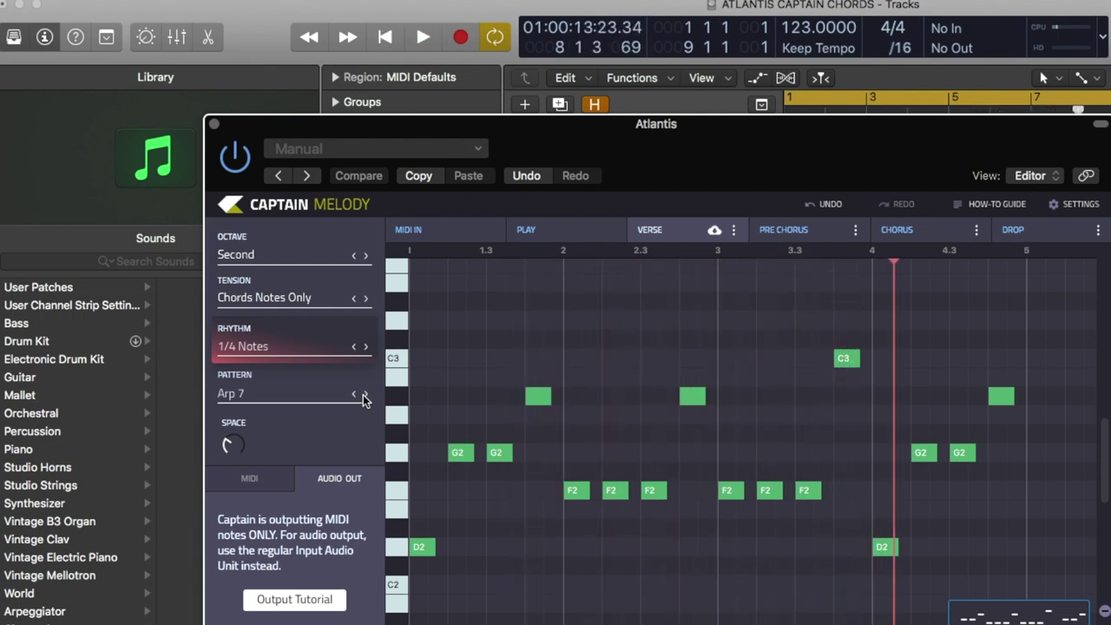
{"action": "left_click", "coordinate": [215, 125]}
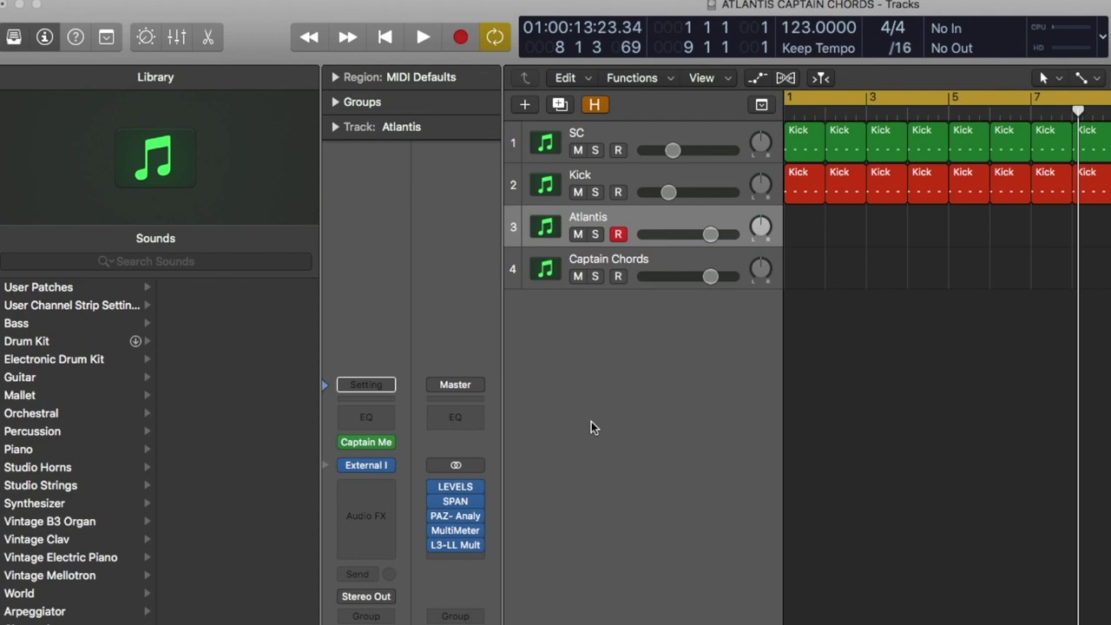
{"action": "key", "text": "space"}
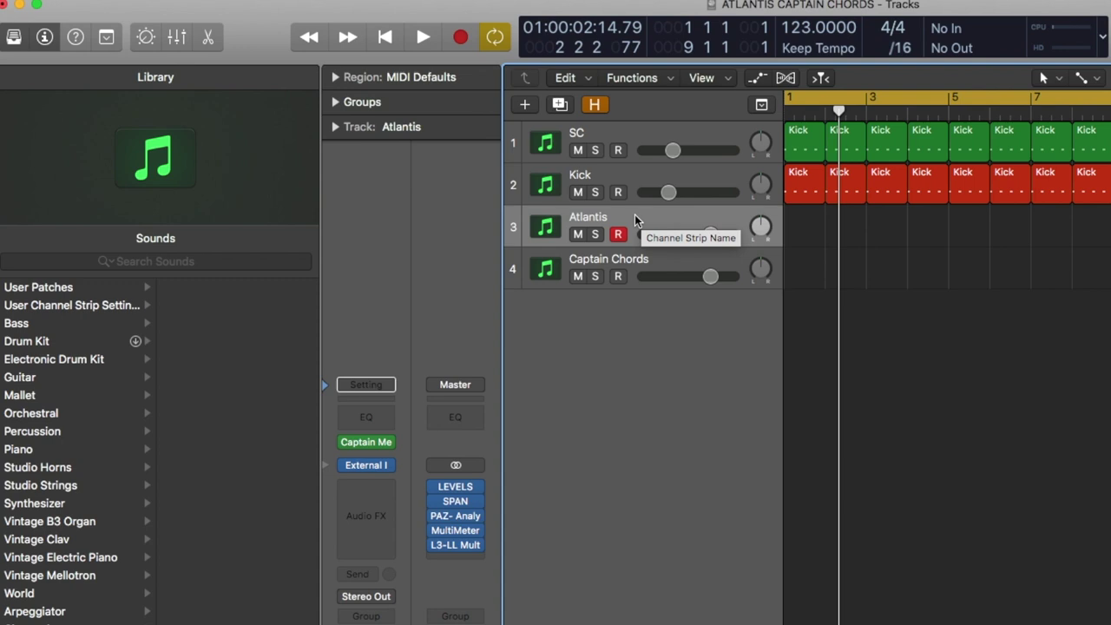
Add a Braids external instrument track and set its MIDI destination to E-RM multiclock Port 3 on channel 8.
{"action": "left_click", "coordinate": [525, 105]}
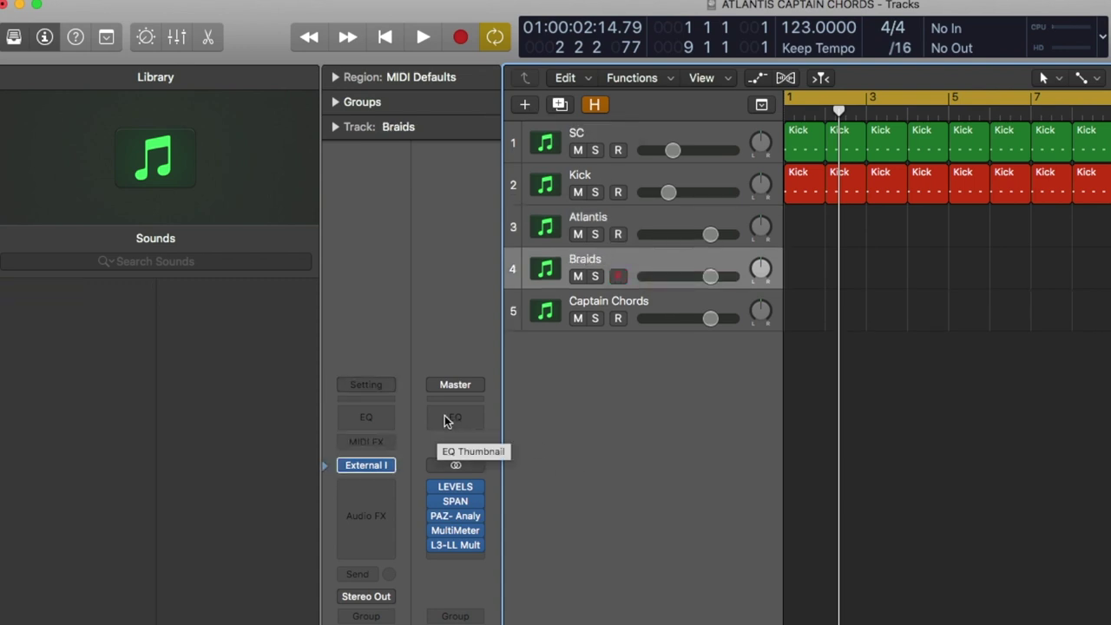
{"action": "left_click", "coordinate": [367, 467]}
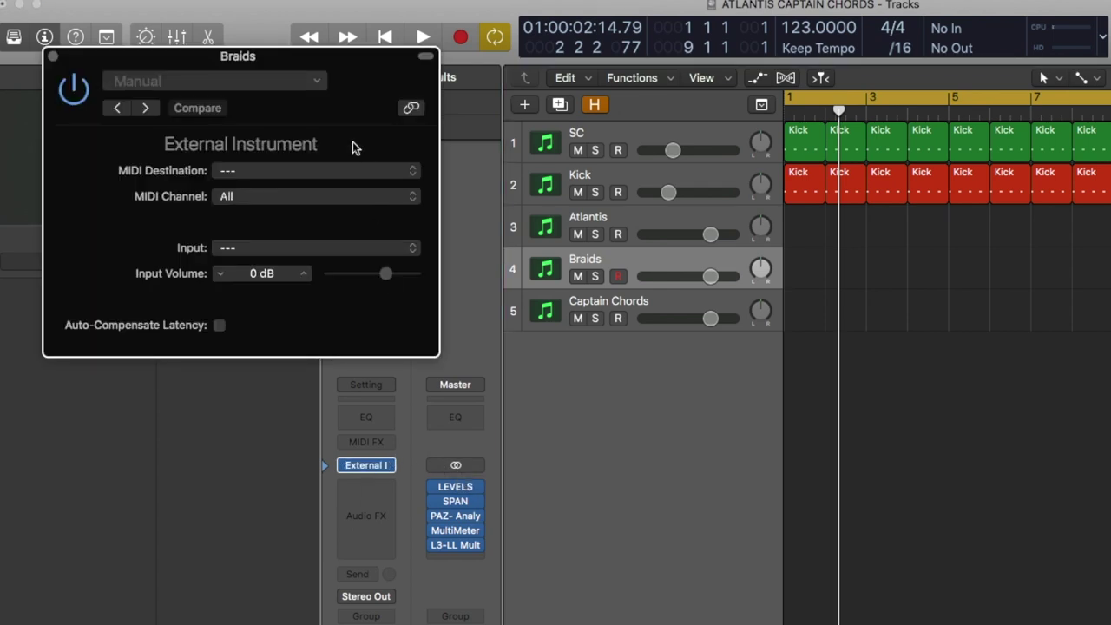
{"action": "left_click", "coordinate": [369, 169]}
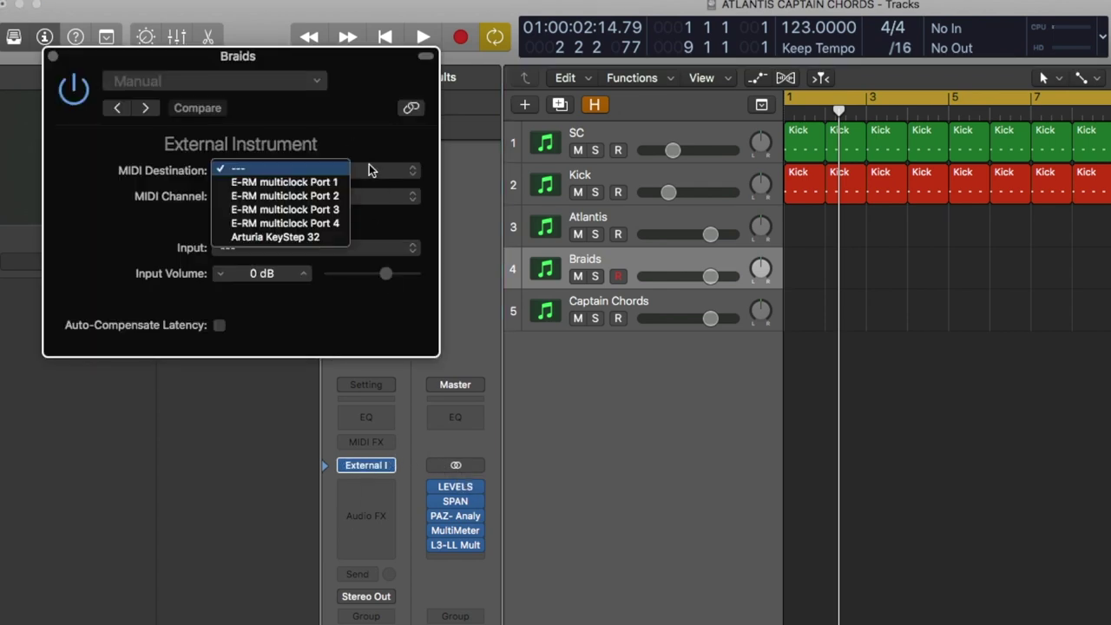
{"action": "left_click", "coordinate": [314, 212]}
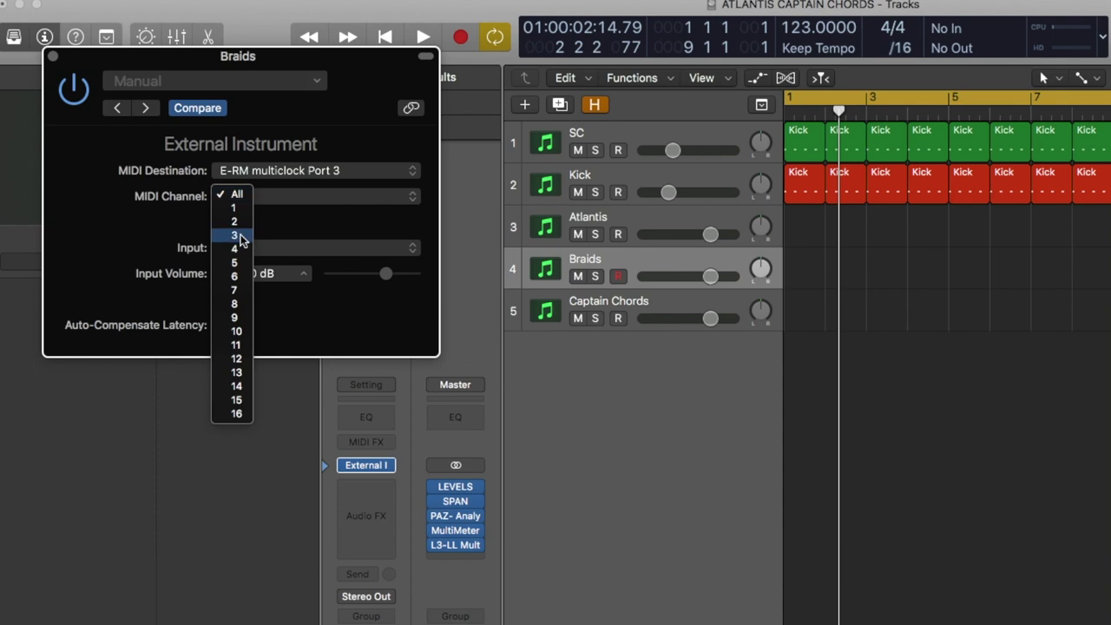
{"action": "left_click", "coordinate": [236, 304]}
{"action": "left_click", "coordinate": [51, 56]}
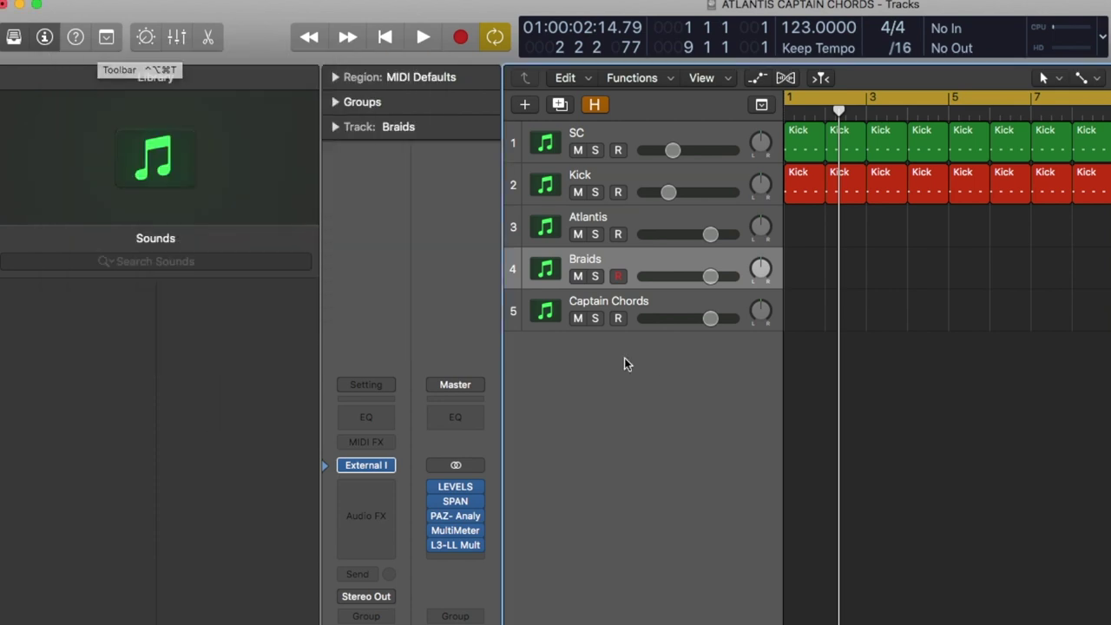
Insert Captain Deep as a MIDI effect on the Braids track, connect it to Captain Chords, and check its connection settings.
{"action": "left_click", "coordinate": [366, 442]}
{"action": "mouse_move", "coordinate": [423, 599]}
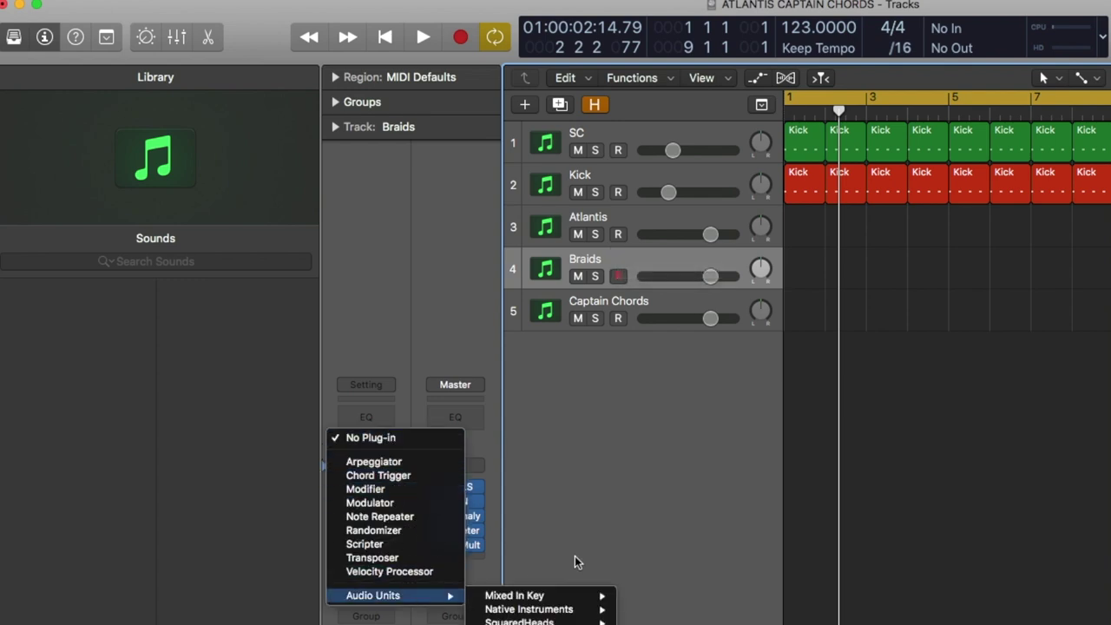
{"action": "mouse_move", "coordinate": [575, 601]}
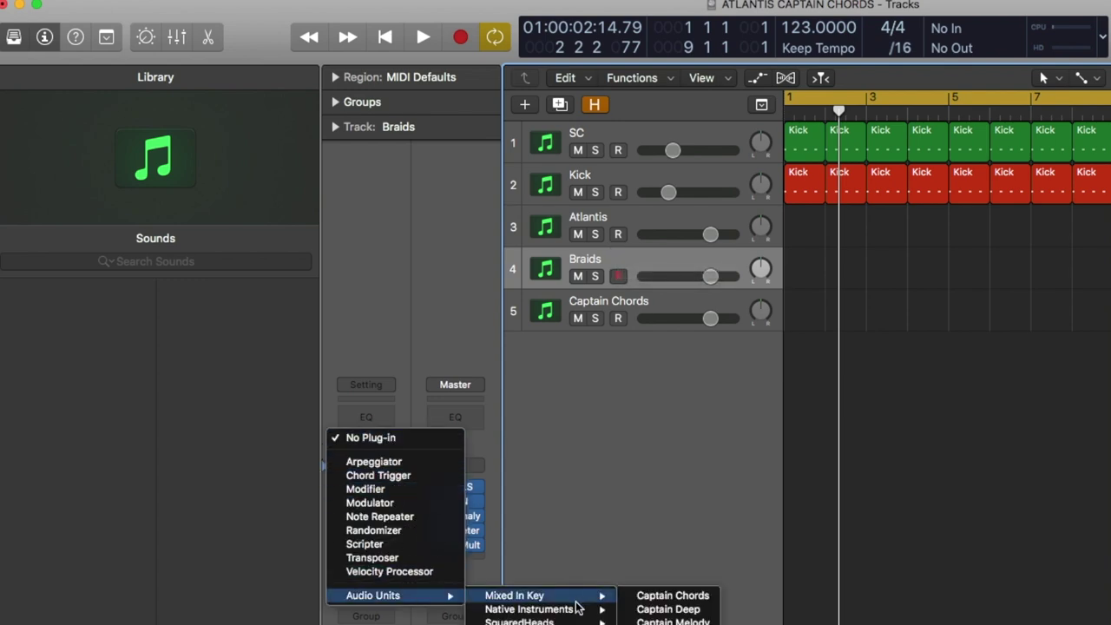
{"action": "left_click", "coordinate": [687, 610]}
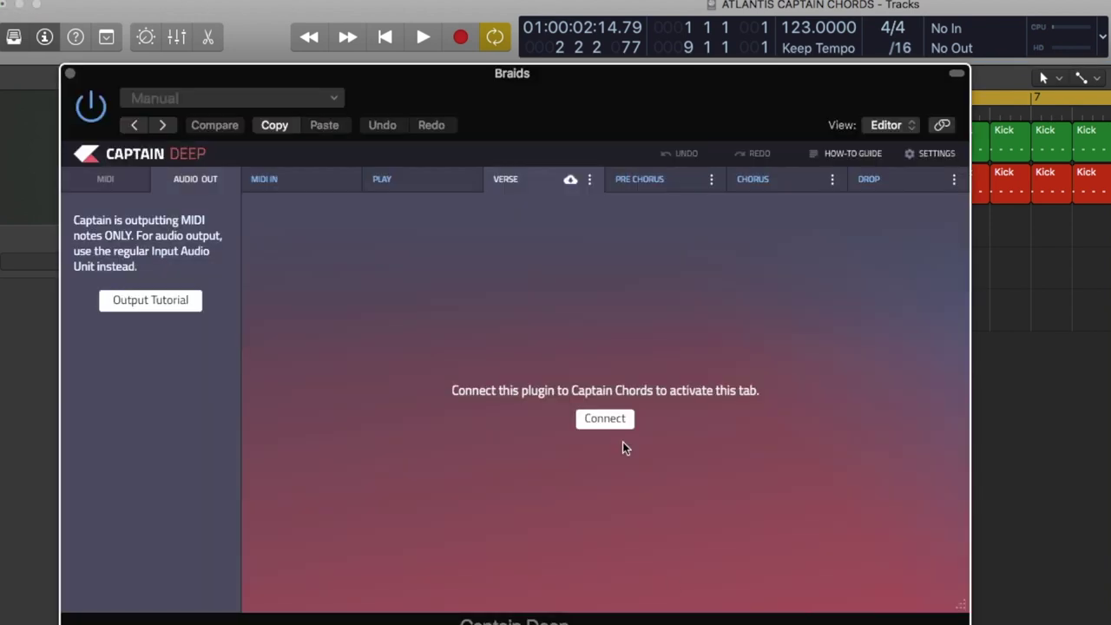
{"action": "left_click", "coordinate": [605, 421]}
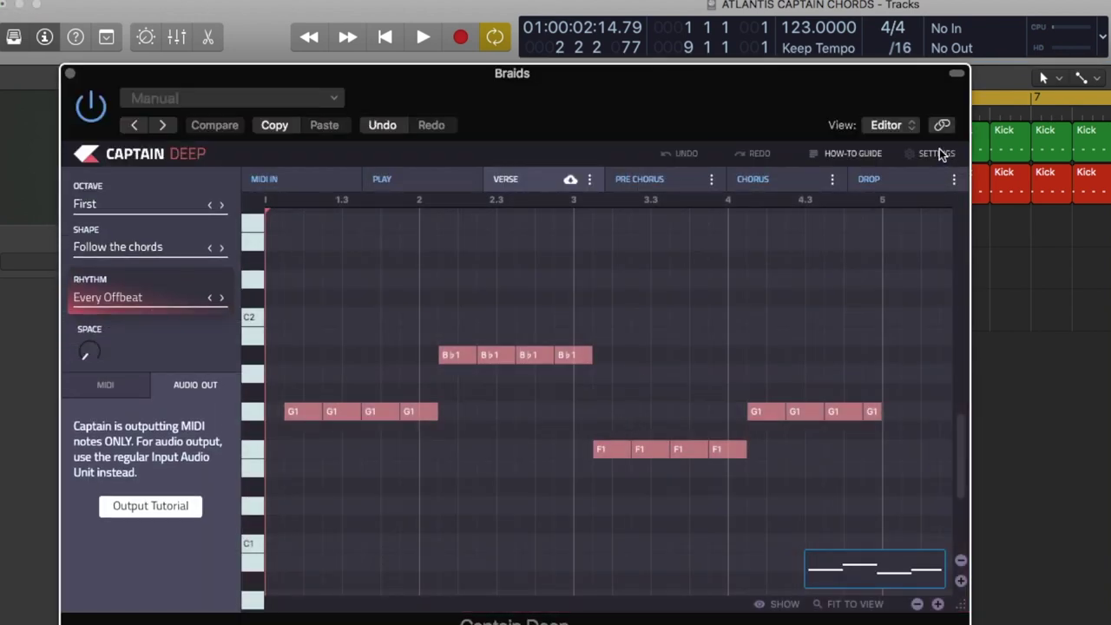
{"action": "left_click", "coordinate": [936, 154]}
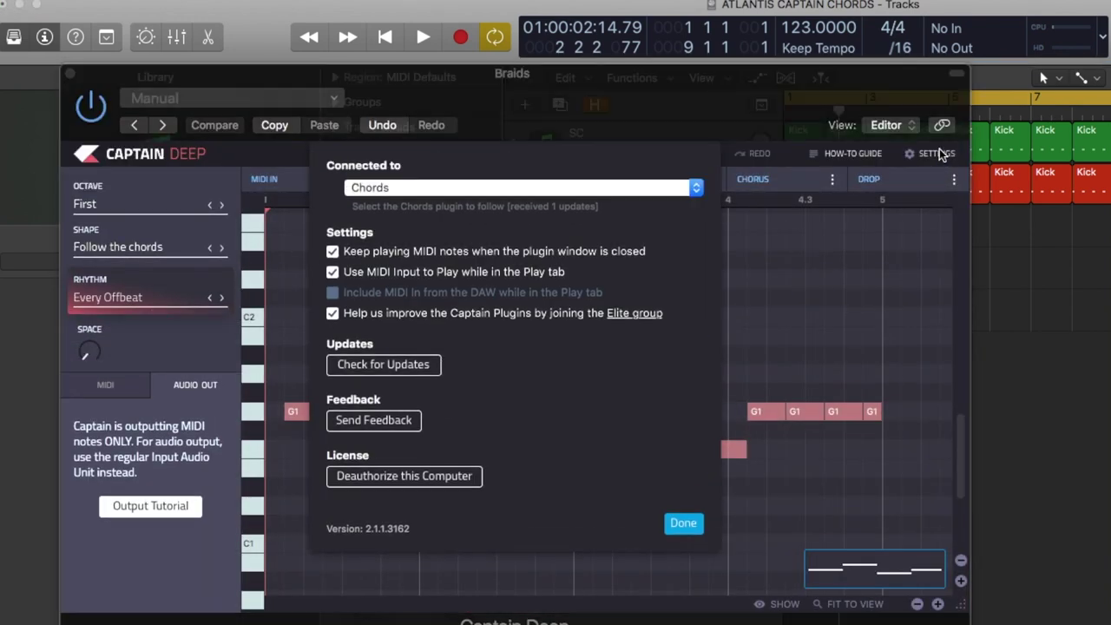
{"action": "left_click", "coordinate": [692, 531]}
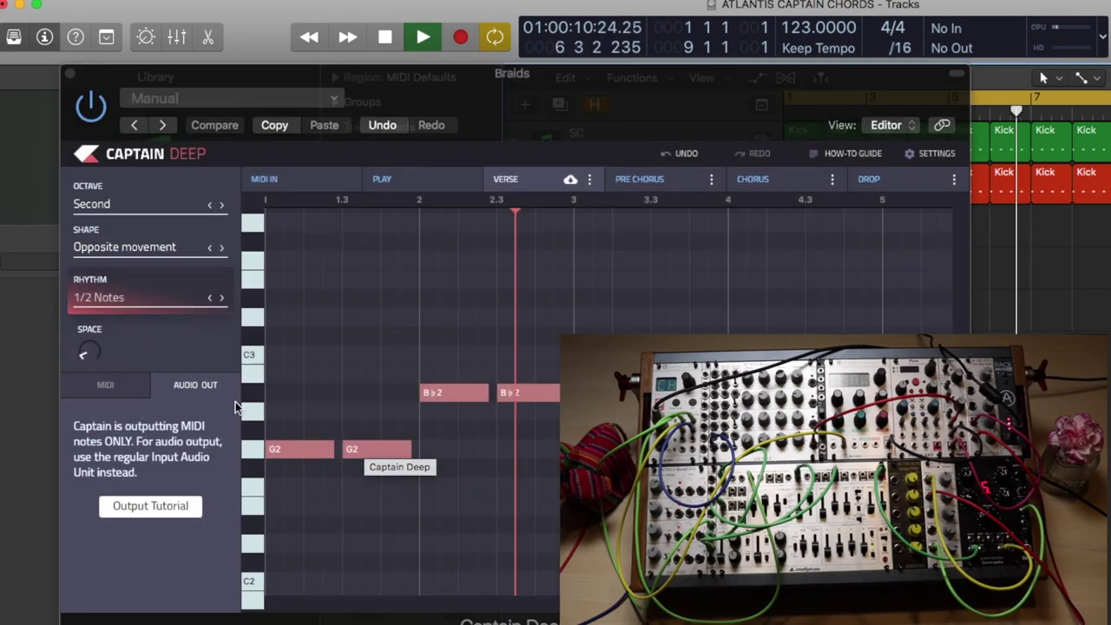
Lower the bass line's octave to Zero during playback, pausing and restarting the project to hear it.
{"action": "left_click", "coordinate": [209, 205]}
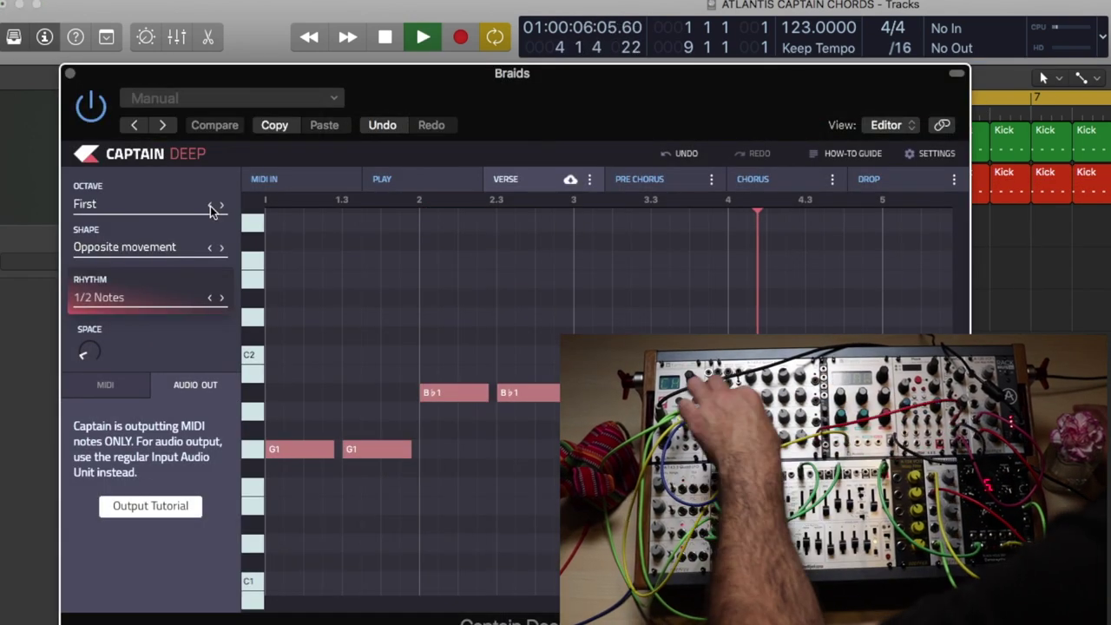
{"action": "left_click", "coordinate": [210, 204]}
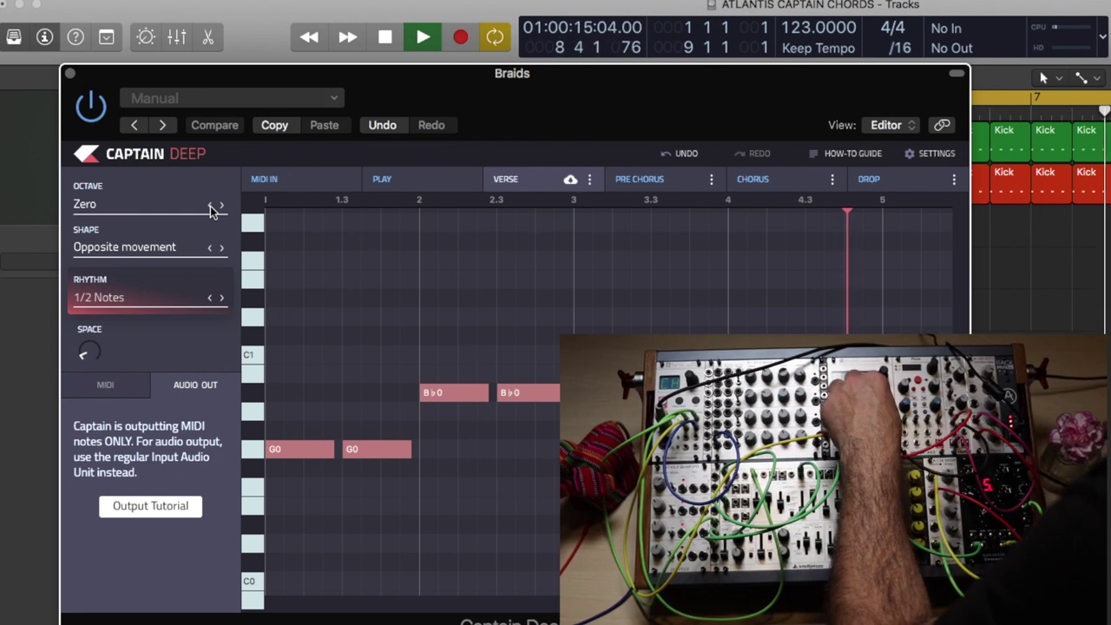
{"action": "key", "text": "space"}
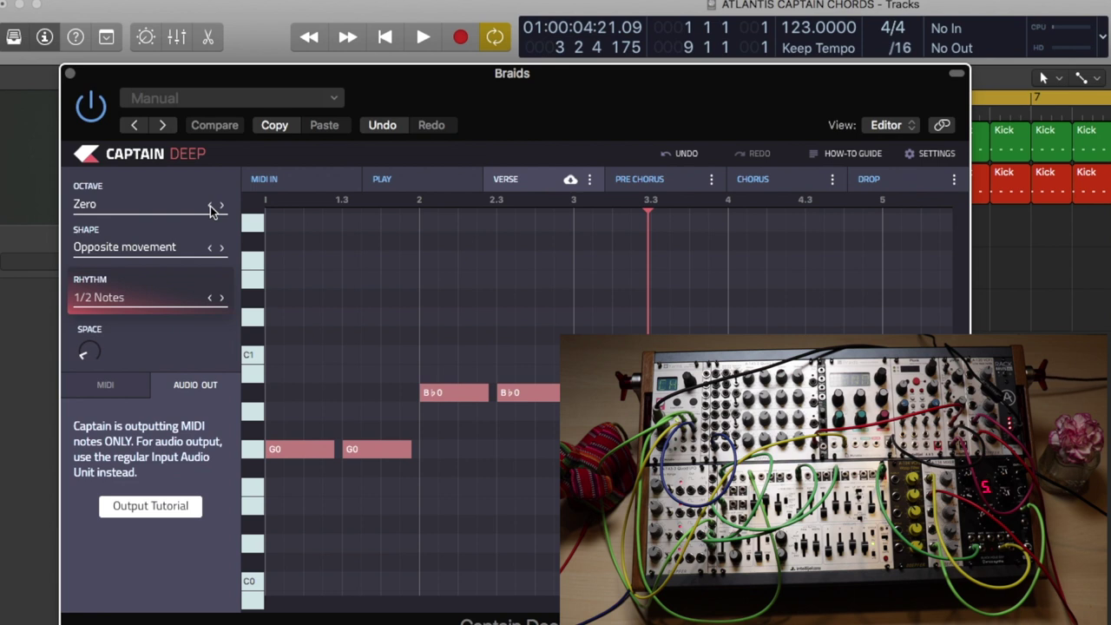
{"action": "key", "text": "space"}
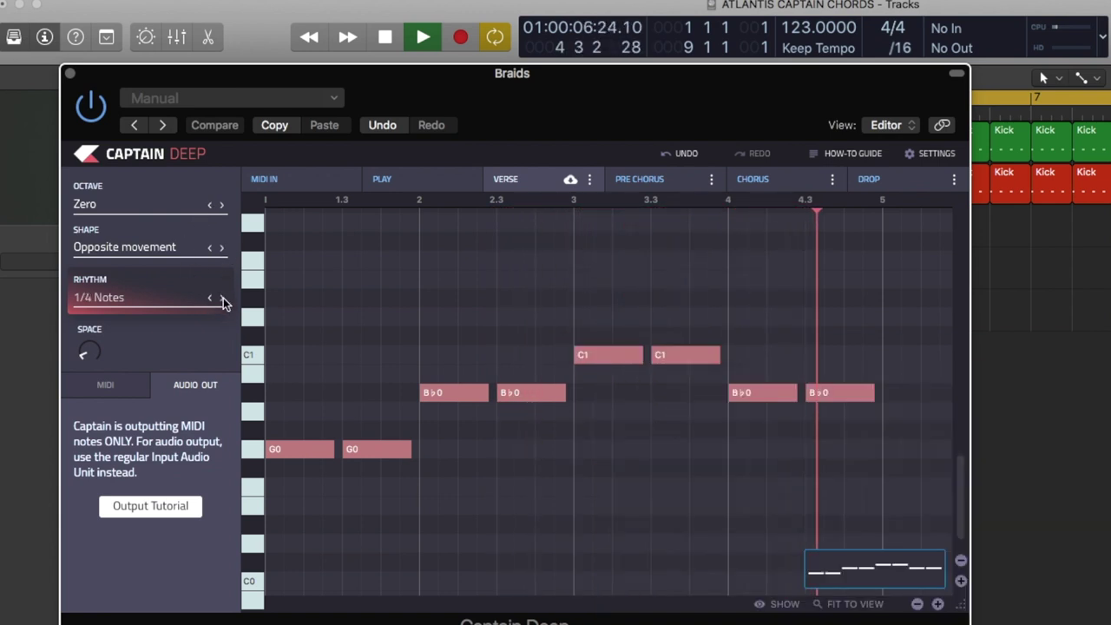
Step the bass rhythm forward through 1/4 Notes and 1/8 Notes to Action while the project plays.
{"action": "left_click", "coordinate": [222, 299]}
{"action": "left_click", "coordinate": [223, 298]}
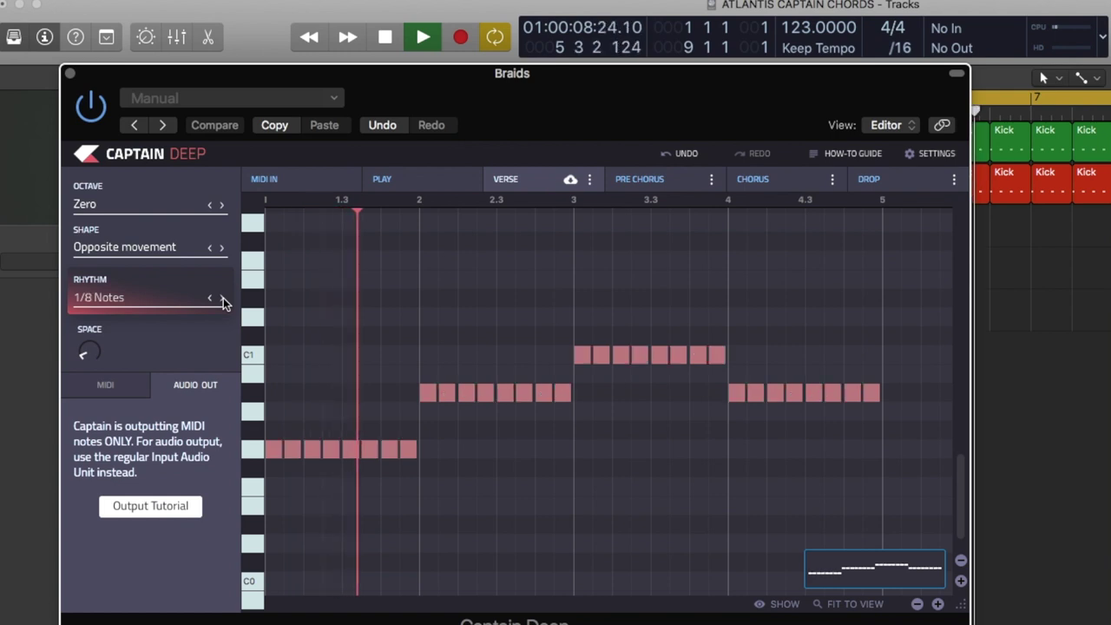
{"action": "left_click", "coordinate": [223, 298]}
{"action": "left_click", "coordinate": [223, 297]}
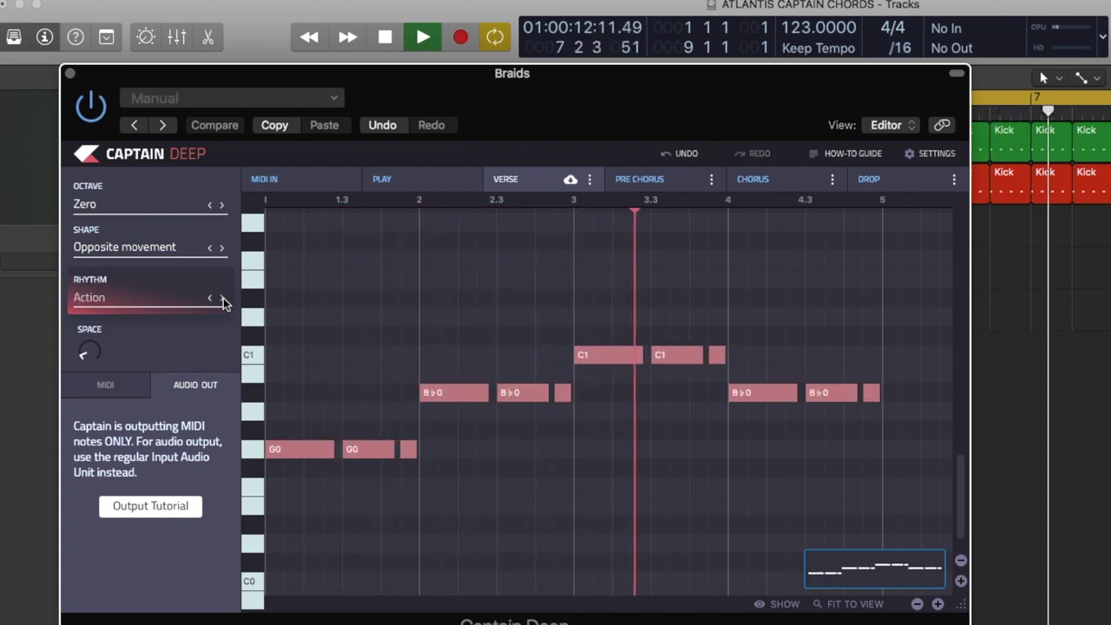
Pick Los Angeles from the list of simple rhythms for the bass line.
{"action": "left_click", "coordinate": [176, 295]}
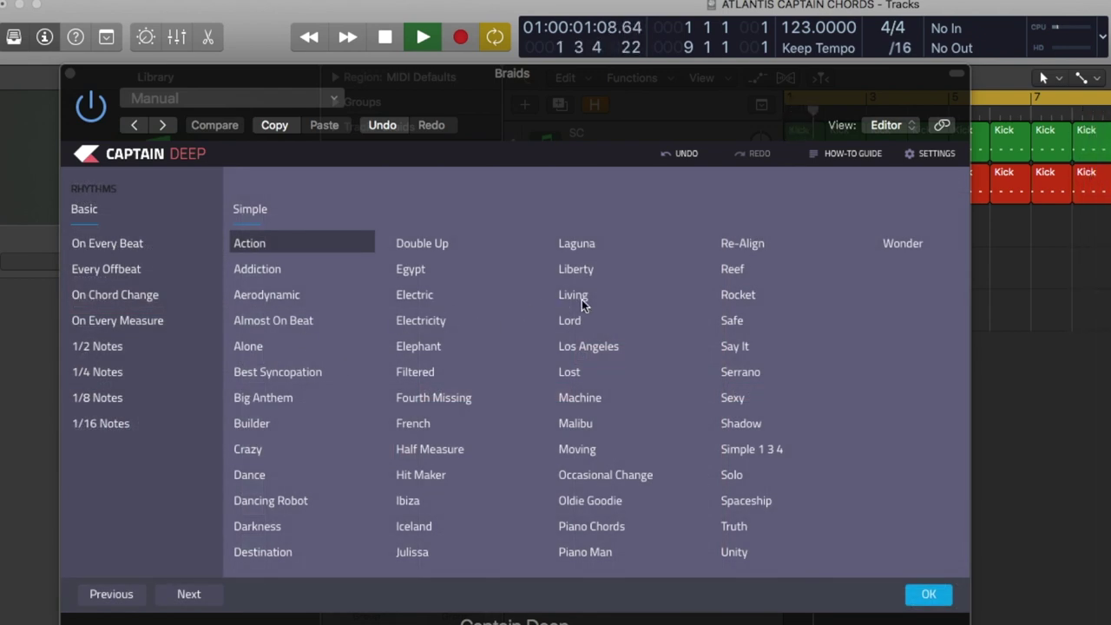
{"action": "left_click", "coordinate": [585, 346]}
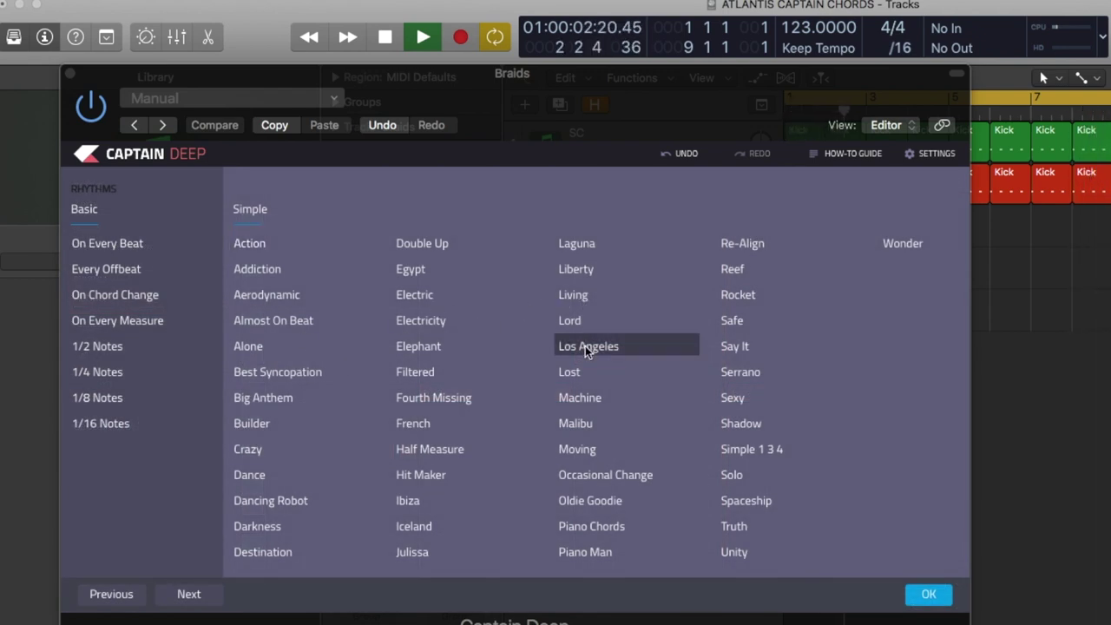
{"action": "left_click", "coordinate": [928, 595]}
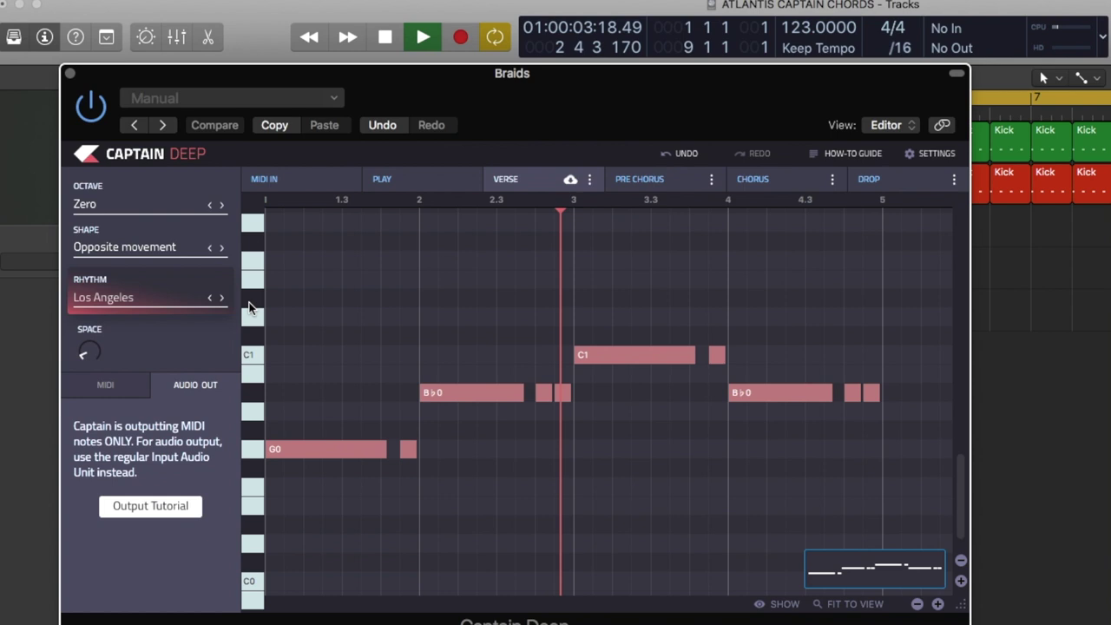
Audition the neighbouring bass rhythms, including Lost, Machine, Moving and Occasional Change, and set the rhythm to Oldie Goodie.
{"action": "left_click", "coordinate": [223, 300]}
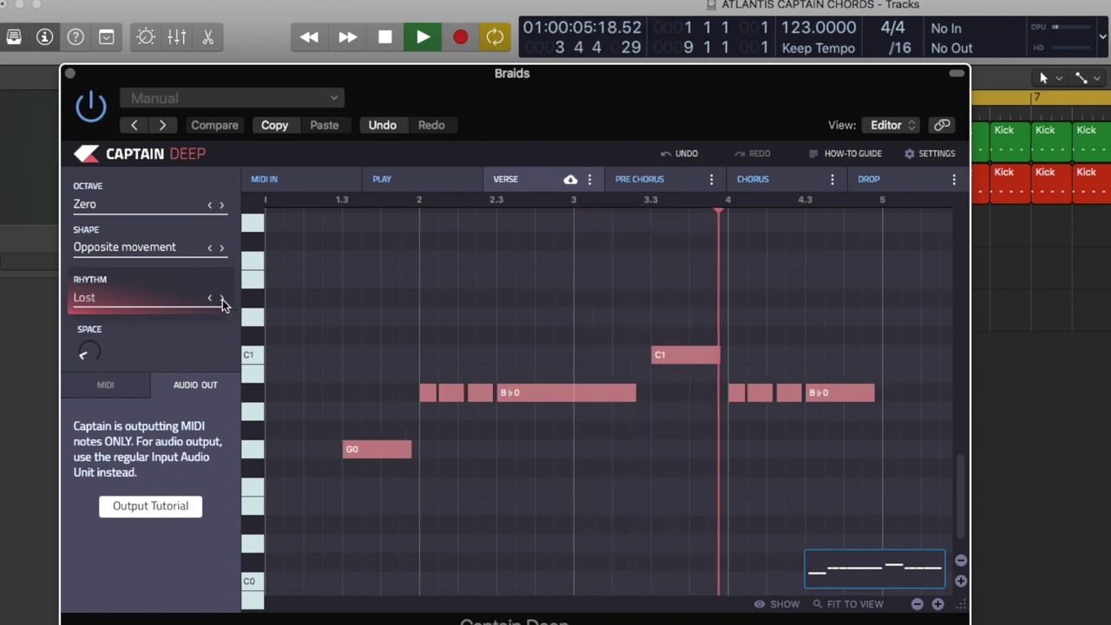
{"action": "left_click", "coordinate": [222, 299]}
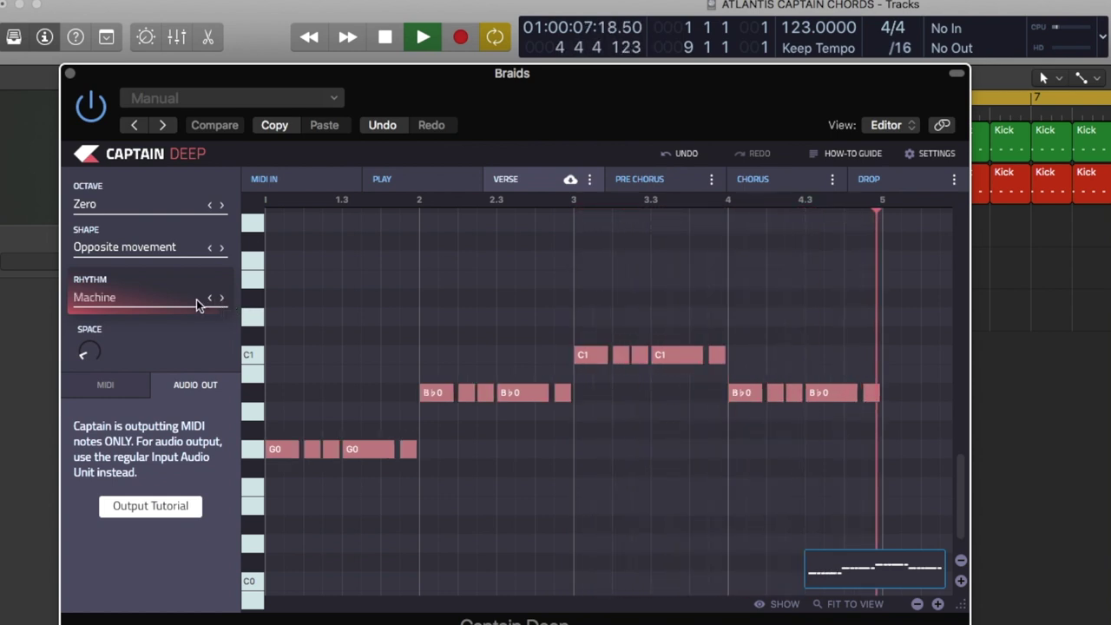
{"action": "left_click", "coordinate": [209, 299]}
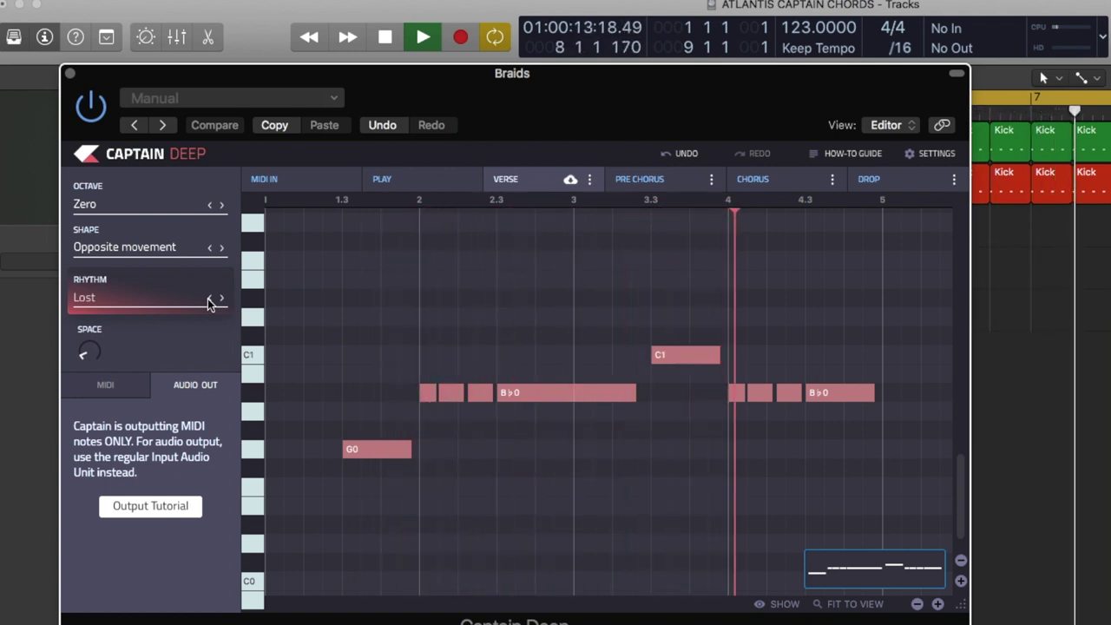
{"action": "left_click", "coordinate": [222, 301]}
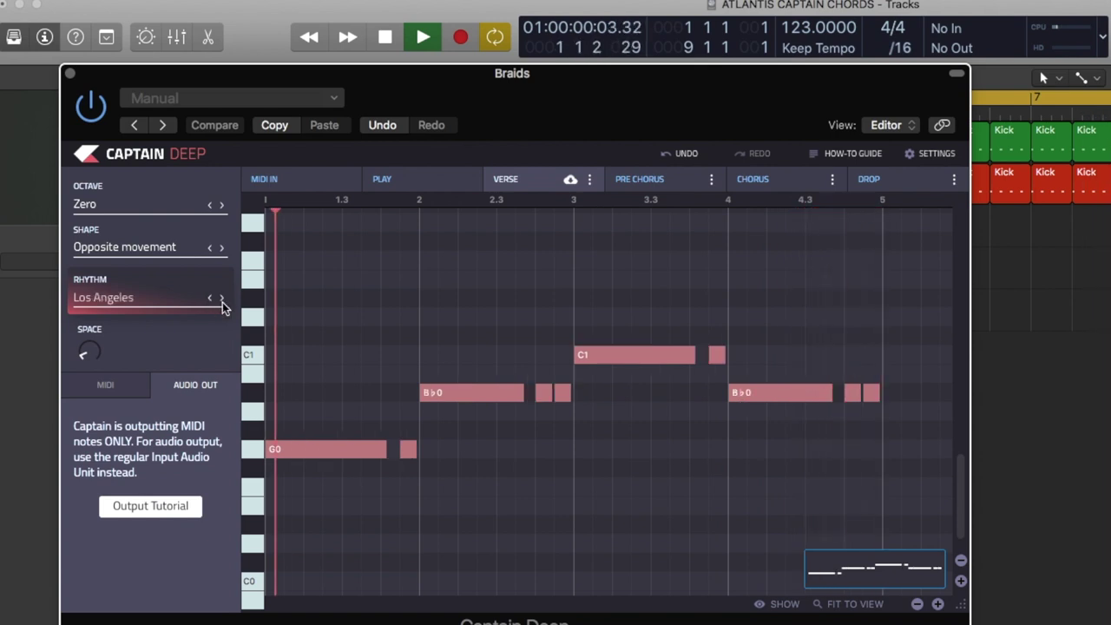
{"action": "left_click", "coordinate": [222, 299]}
{"action": "left_click", "coordinate": [223, 300]}
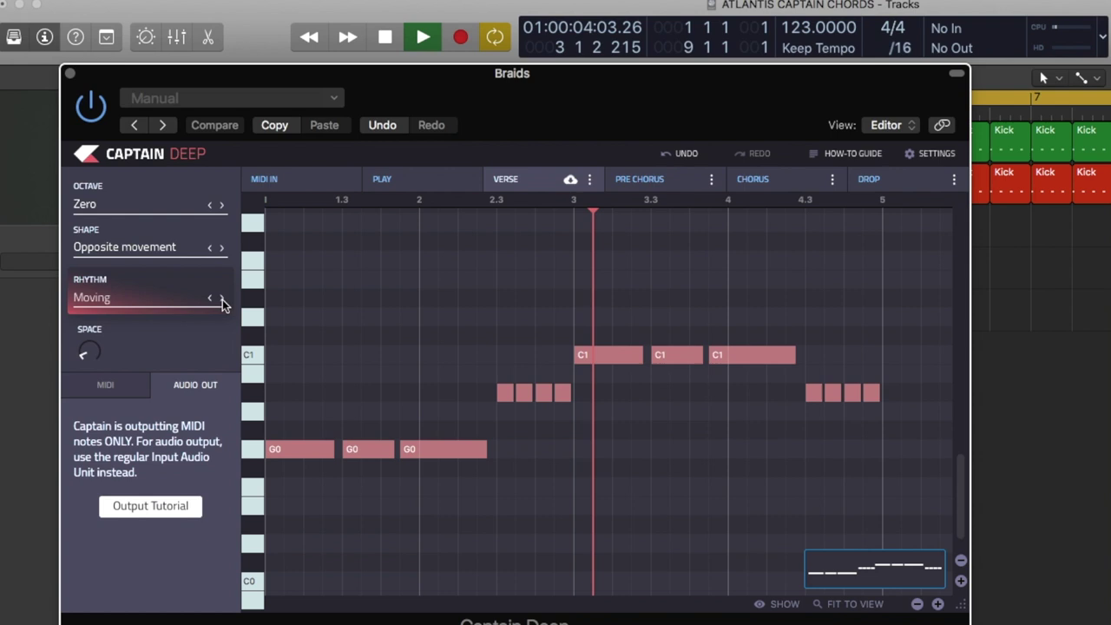
{"action": "left_click", "coordinate": [222, 299]}
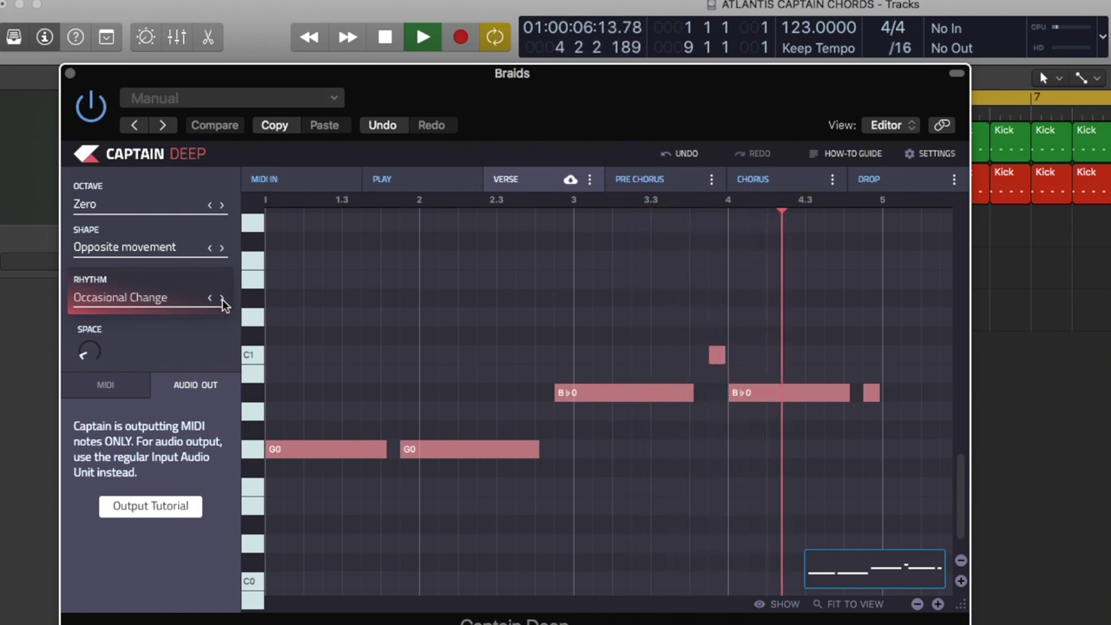
{"action": "left_click", "coordinate": [222, 299]}
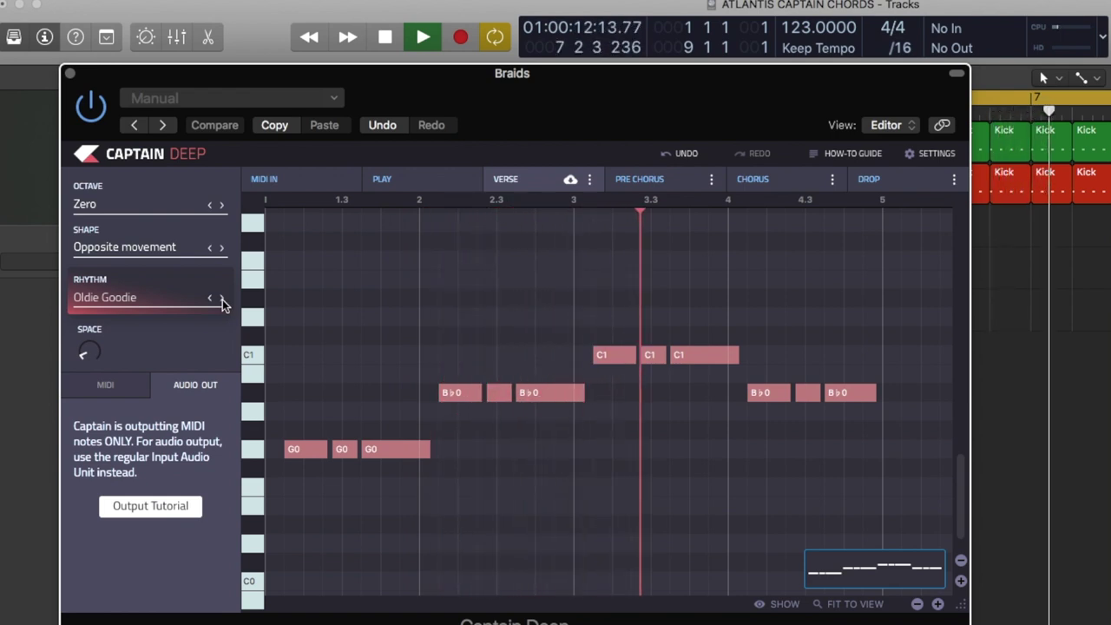
Set the bass shape to Don't change melody and step the rhythm forward from Piano Chords to Serrano.
{"action": "left_click", "coordinate": [223, 249]}
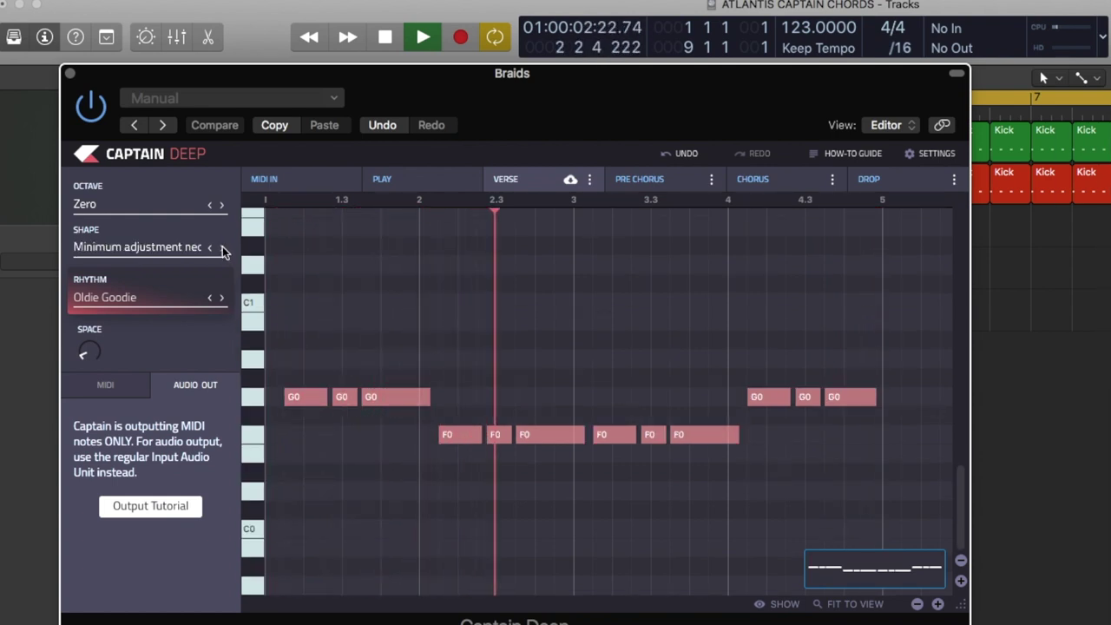
{"action": "left_click", "coordinate": [222, 249]}
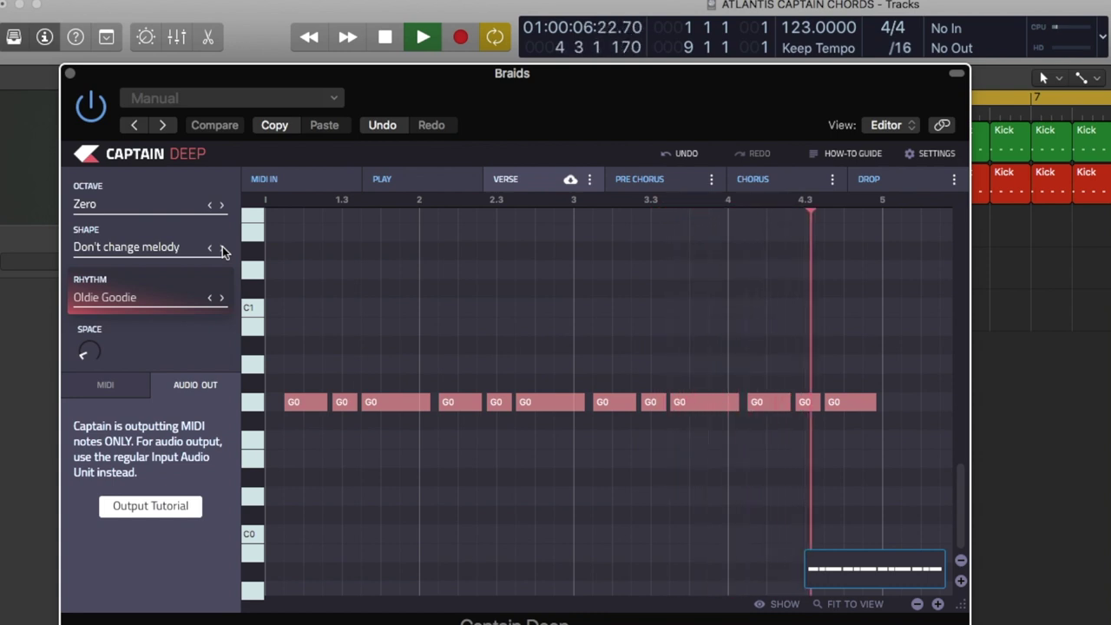
{"action": "left_click", "coordinate": [222, 297]}
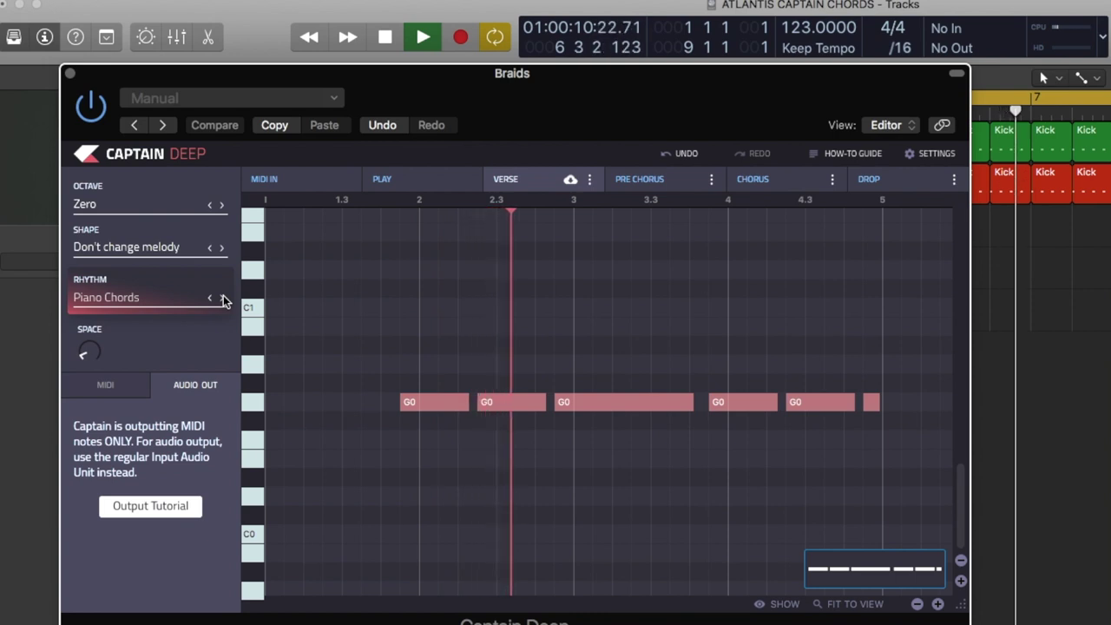
{"action": "left_click", "coordinate": [222, 298]}
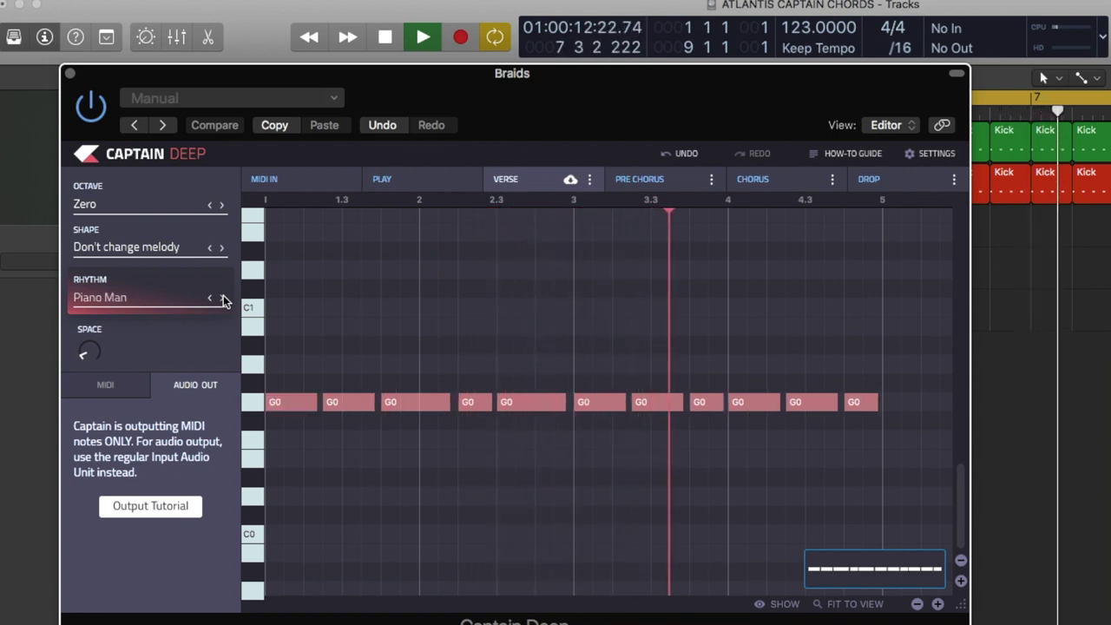
{"action": "left_click", "coordinate": [222, 298]}
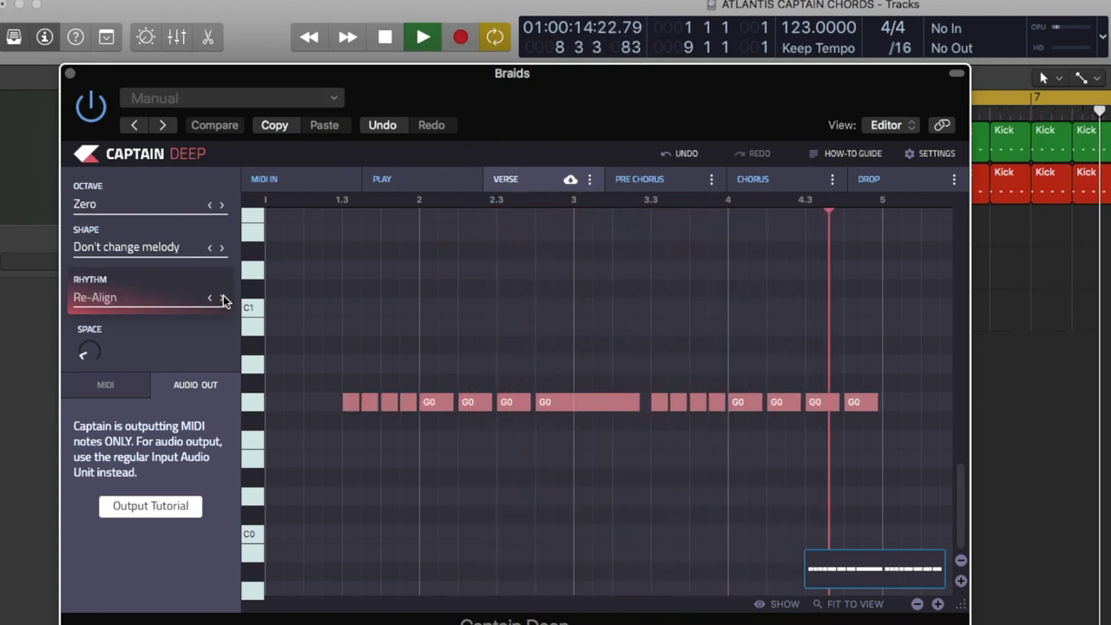
{"action": "left_click", "coordinate": [223, 297]}
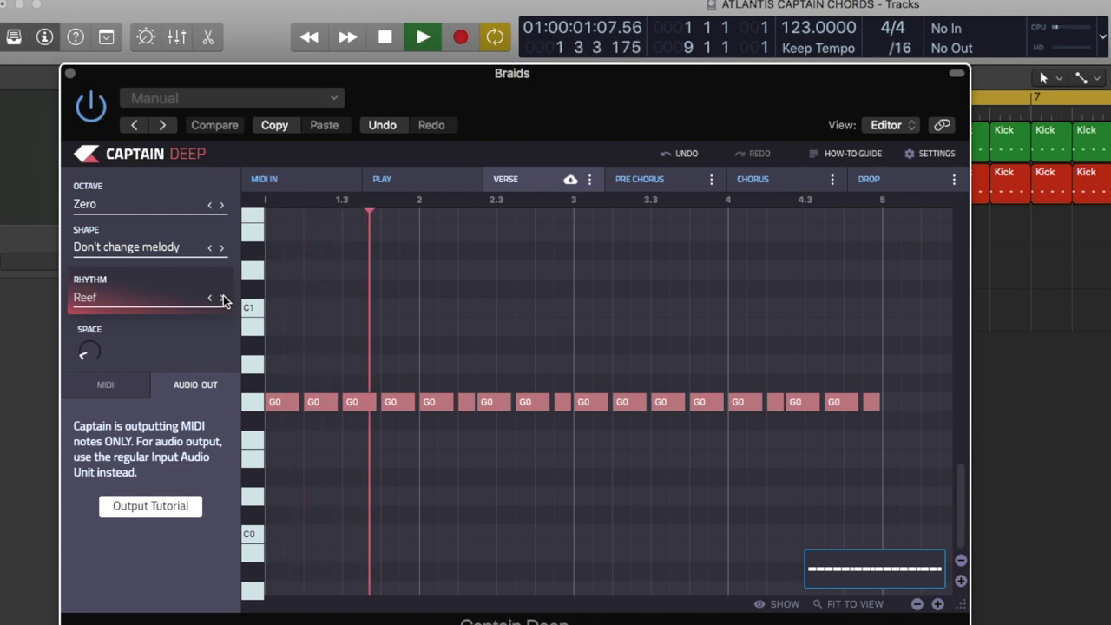
{"action": "left_click", "coordinate": [223, 298]}
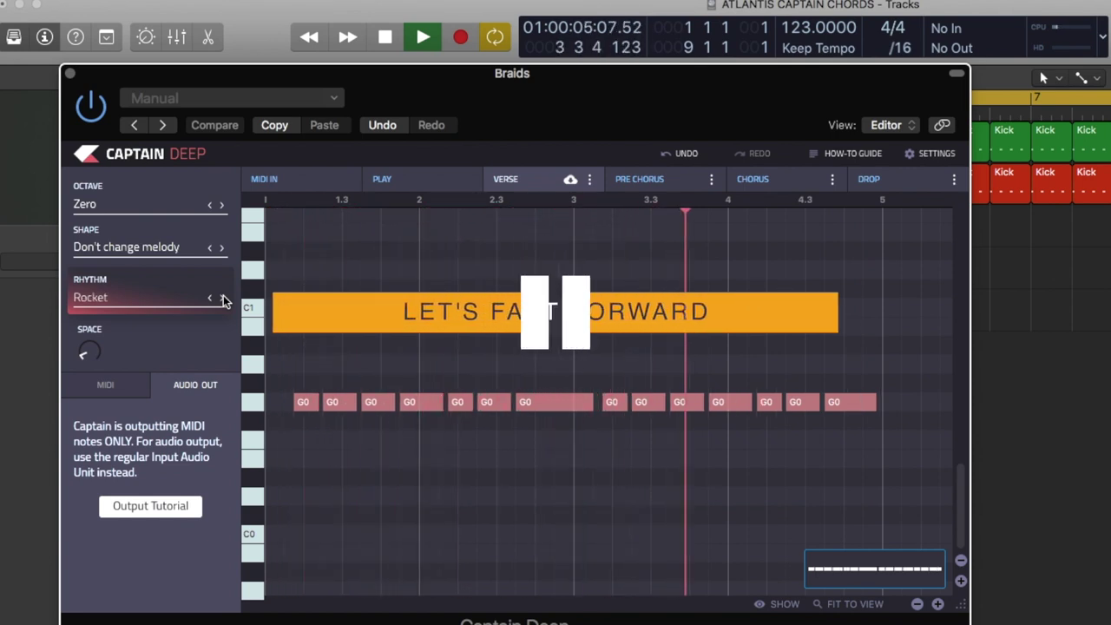
{"action": "left_click", "coordinate": [222, 298]}
{"action": "left_click", "coordinate": [222, 298]}
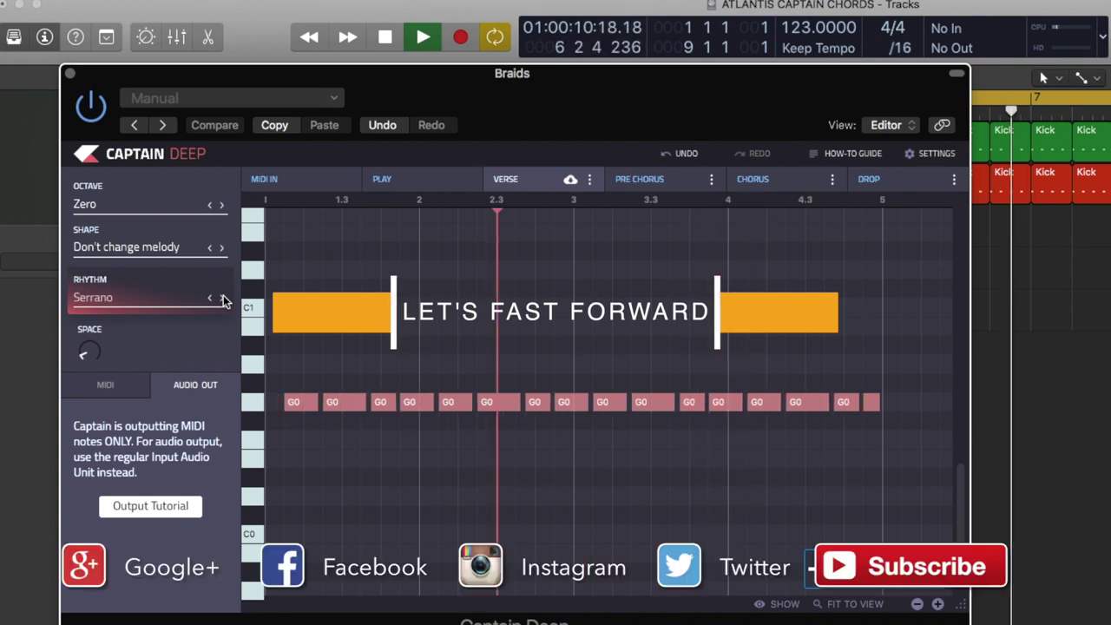
Step through the bass line's shape options and set the shape to the minimum adjustment option.
{"action": "left_click", "coordinate": [221, 248]}
{"action": "left_click", "coordinate": [221, 248]}
{"action": "left_click", "coordinate": [209, 248]}
{"action": "left_click", "coordinate": [221, 248]}
{"action": "left_click", "coordinate": [222, 248]}
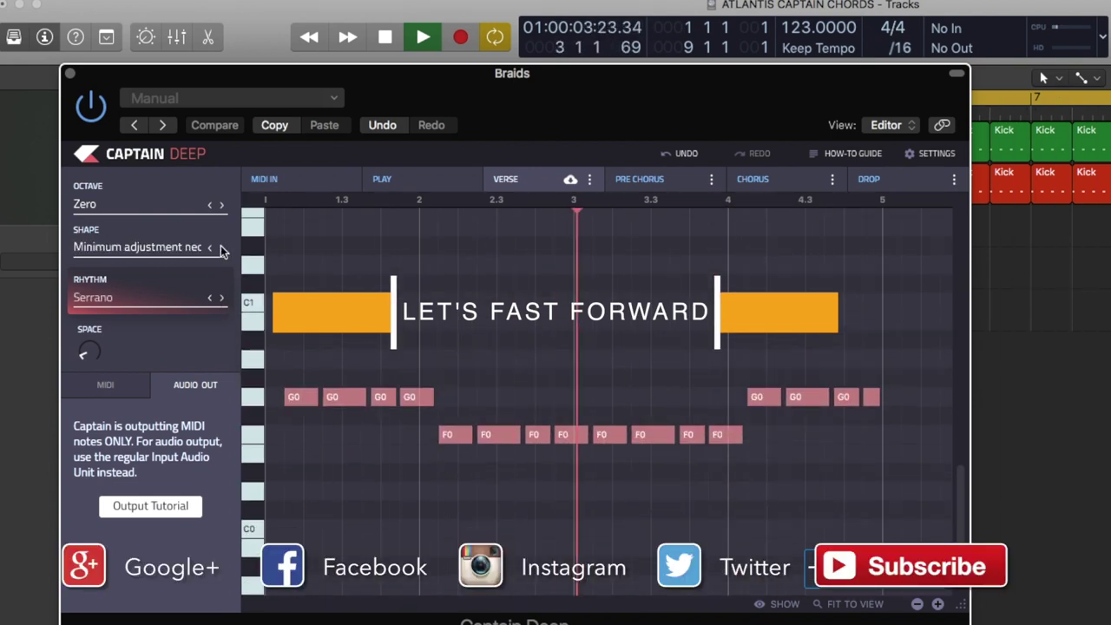
Lower the bass line's space amount, set its rhythm to Sexy and close the plugin window.
{"action": "left_click", "coordinate": [88, 351]}
{"action": "left_click", "coordinate": [222, 298]}
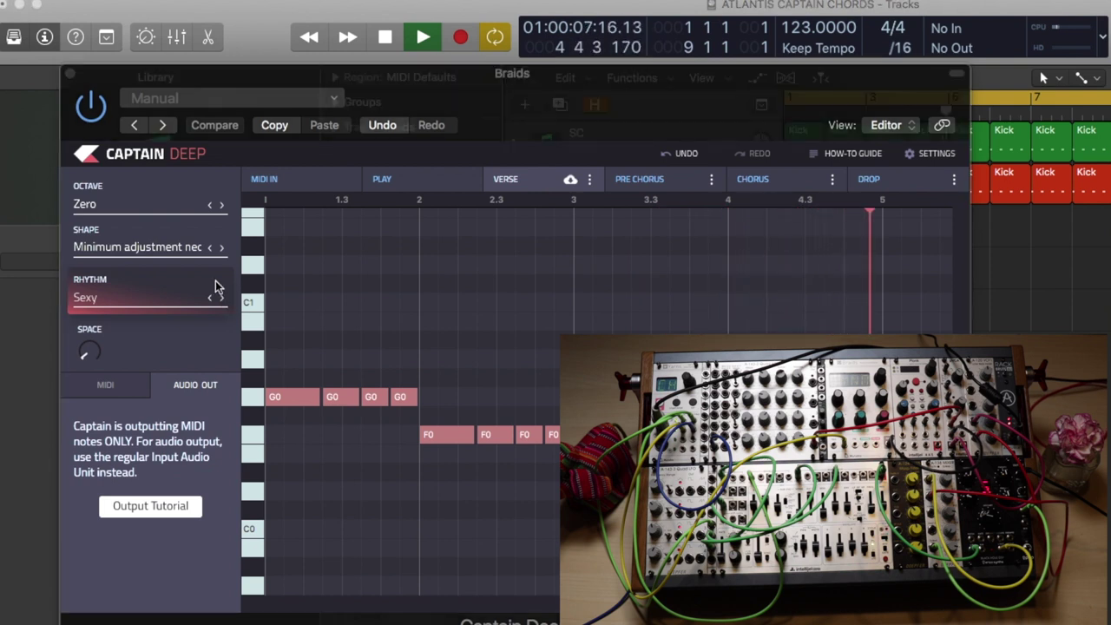
{"action": "left_click", "coordinate": [70, 75]}
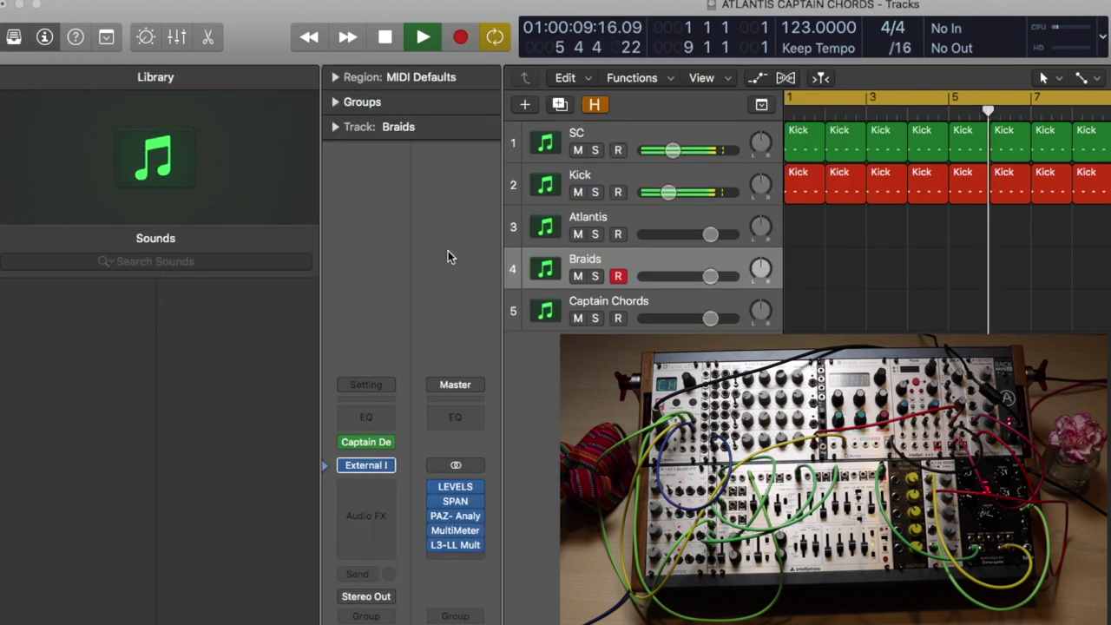
Mute the Kick track to hear the bass line without it, and unmute it again.
{"action": "left_click", "coordinate": [579, 192]}
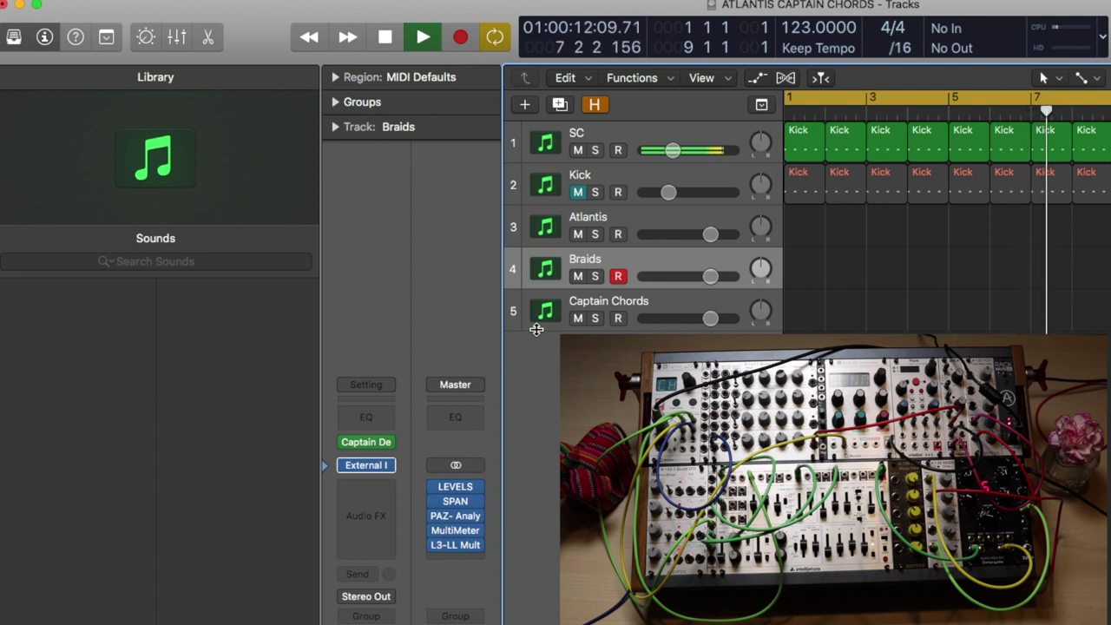
{"action": "left_click", "coordinate": [577, 192]}
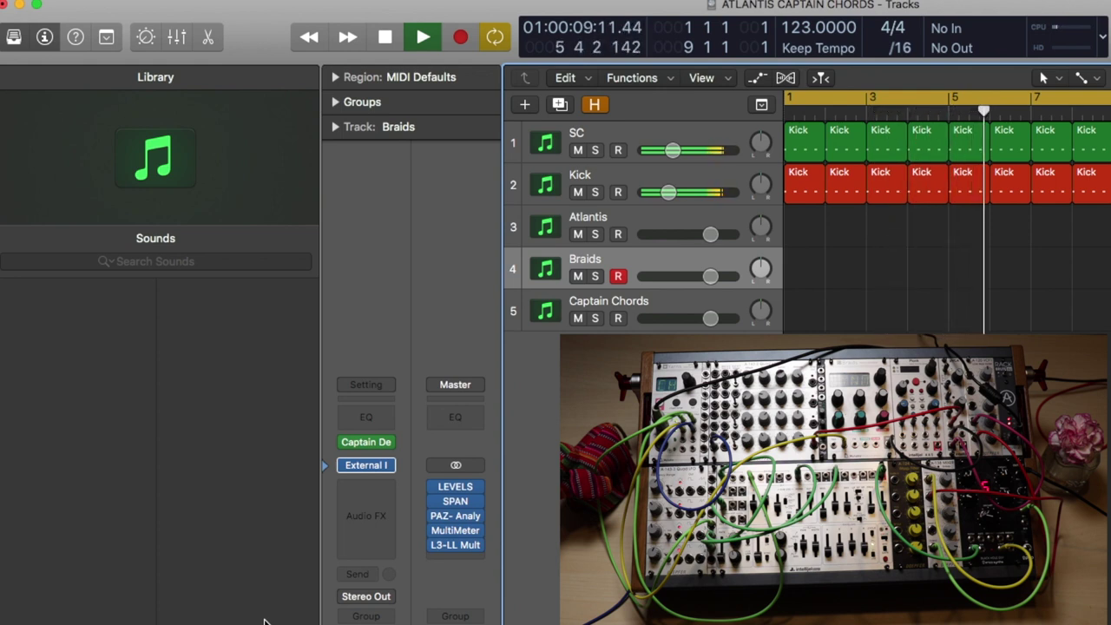
{"action": "key", "text": "super+Tab"}
{"action": "key", "text": "super+Tab"}
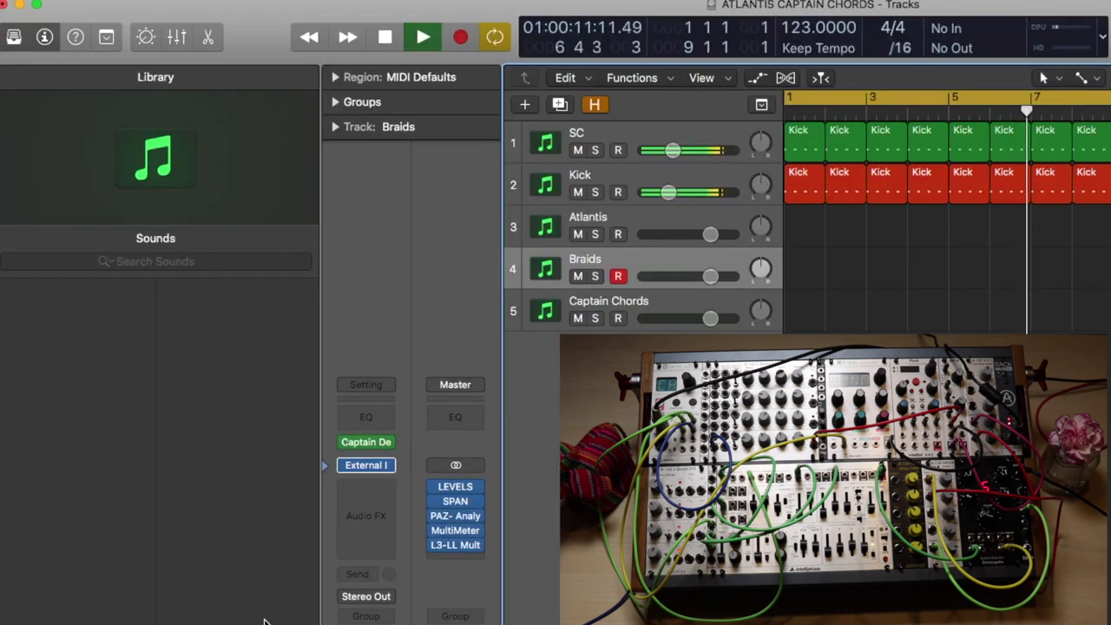
Reopen Captain Deep on the Braids track and stop the project playback.
{"action": "left_click", "coordinate": [371, 446]}
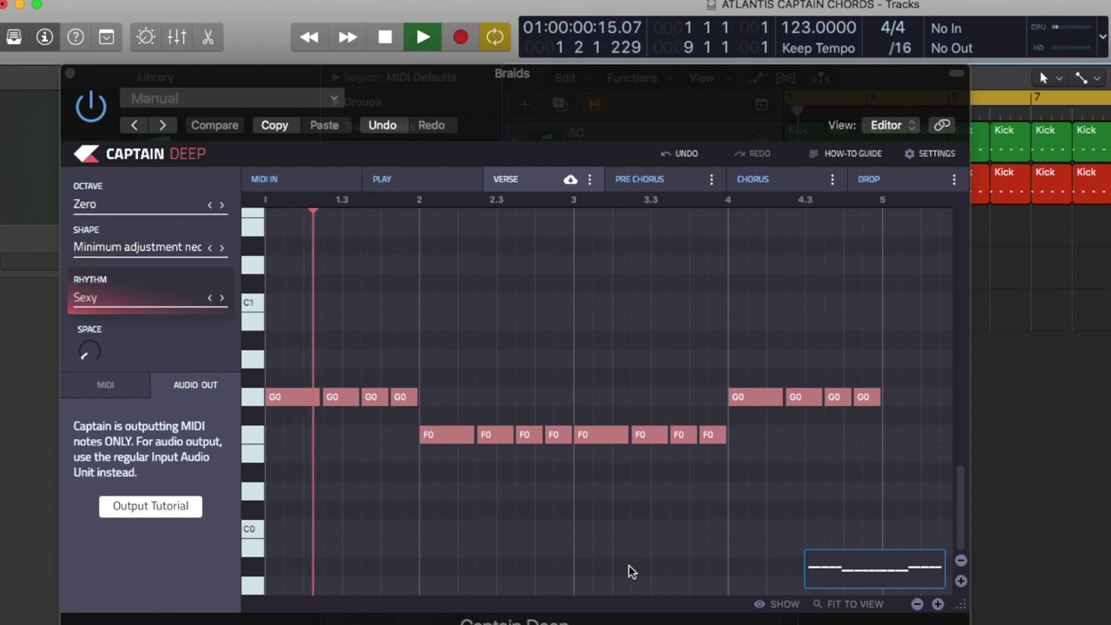
{"action": "key", "text": "space"}
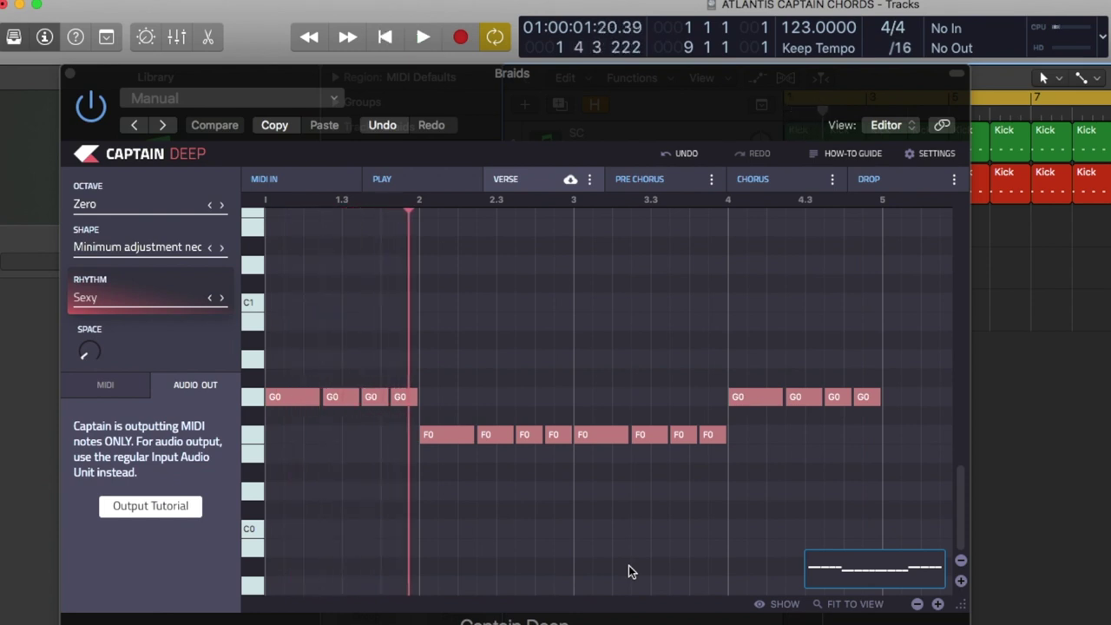